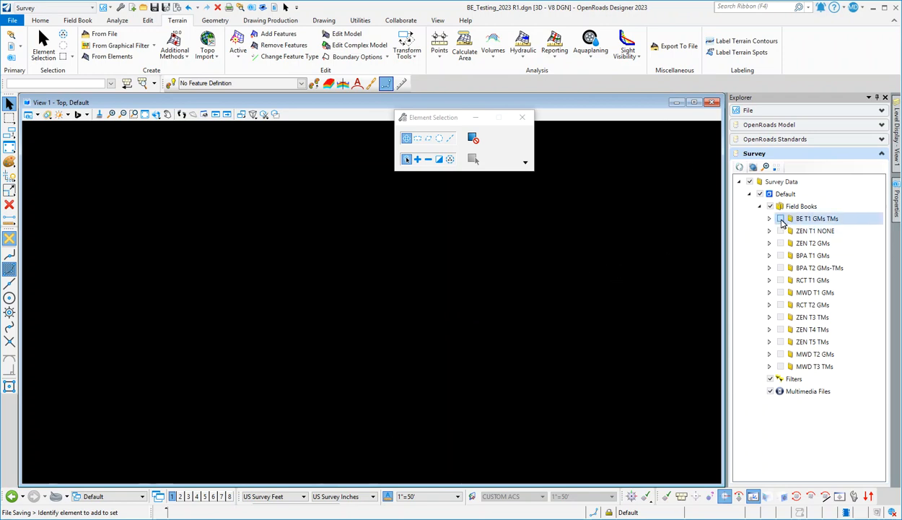
Display the BE T1 GMs TMs field book and fit its survey data in the view
{"action": "left_click", "coordinate": [781, 219]}
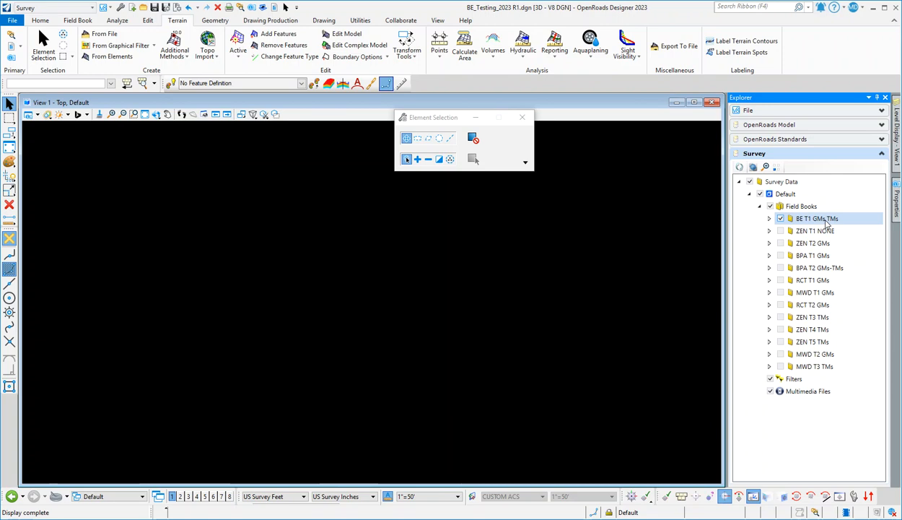
{"action": "left_click", "coordinate": [145, 114]}
{"action": "scroll", "coordinate": [314, 289], "scroll_direction": "up", "scroll_amount": 4}
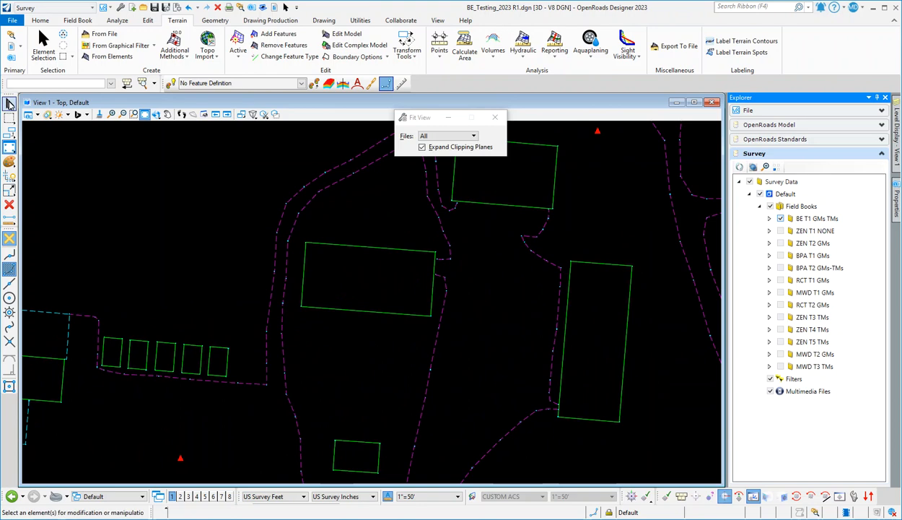
Select the large rectangular outline between the dashed lines, examine the link codes at its vertices, and clear the selection
{"action": "left_click", "coordinate": [9, 104]}
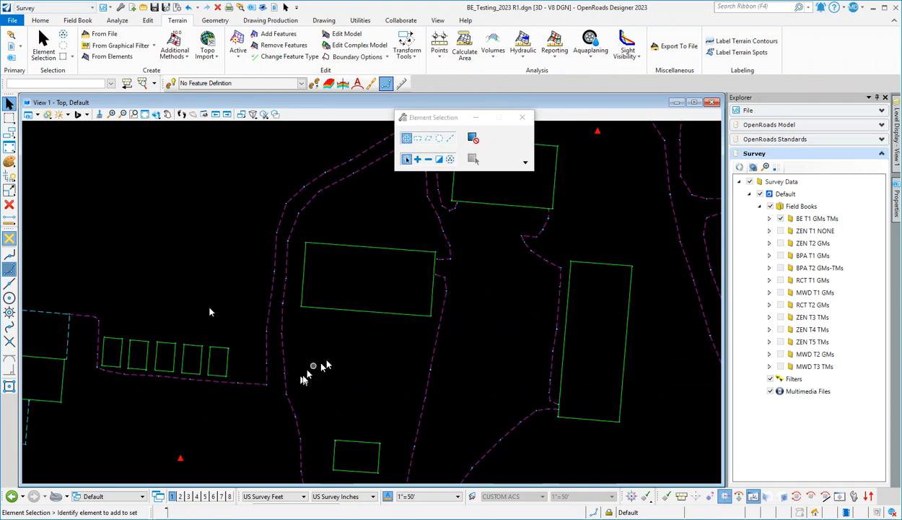
{"action": "left_click", "coordinate": [372, 252]}
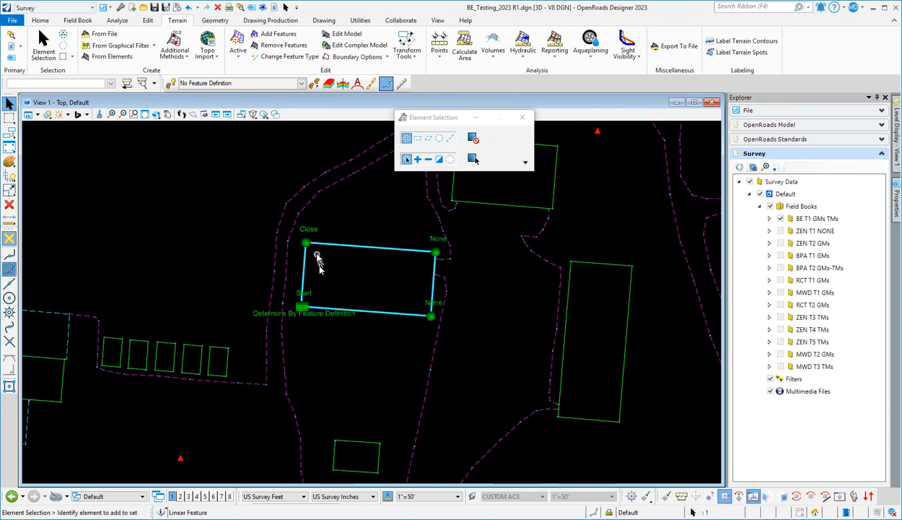
{"action": "scroll", "coordinate": [307, 247], "scroll_direction": "up", "scroll_amount": 2}
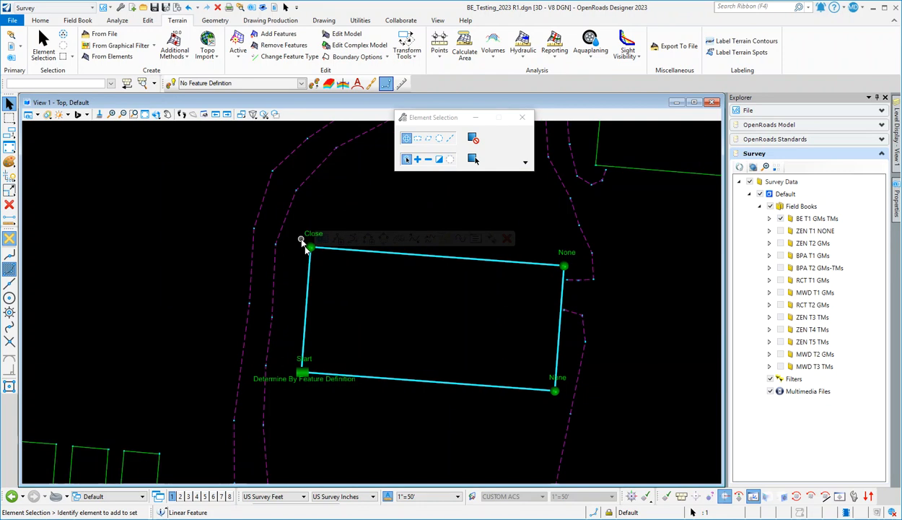
{"action": "scroll", "coordinate": [302, 383], "scroll_direction": "up", "scroll_amount": 1}
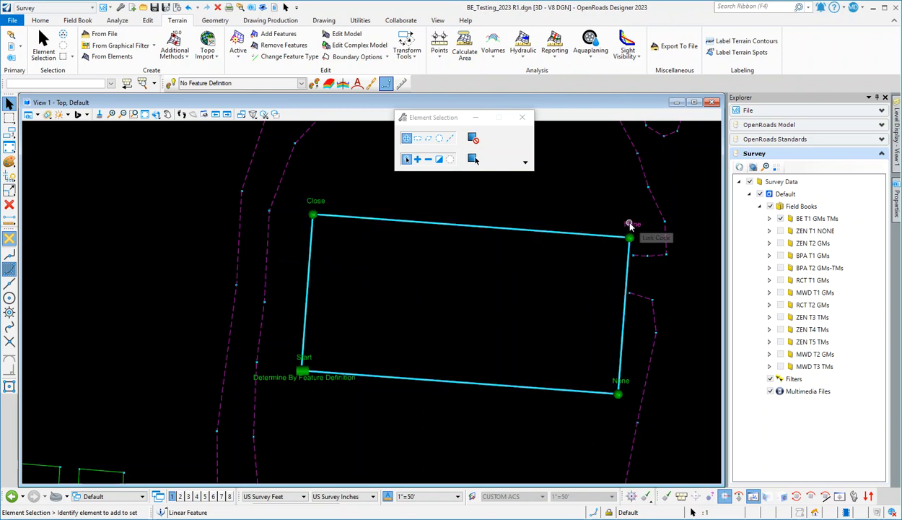
{"action": "scroll", "coordinate": [398, 278], "scroll_direction": "down", "scroll_amount": 5}
{"action": "scroll", "coordinate": [387, 290], "scroll_direction": "up", "scroll_amount": 1}
{"action": "scroll", "coordinate": [517, 266], "scroll_direction": "up", "scroll_amount": 1}
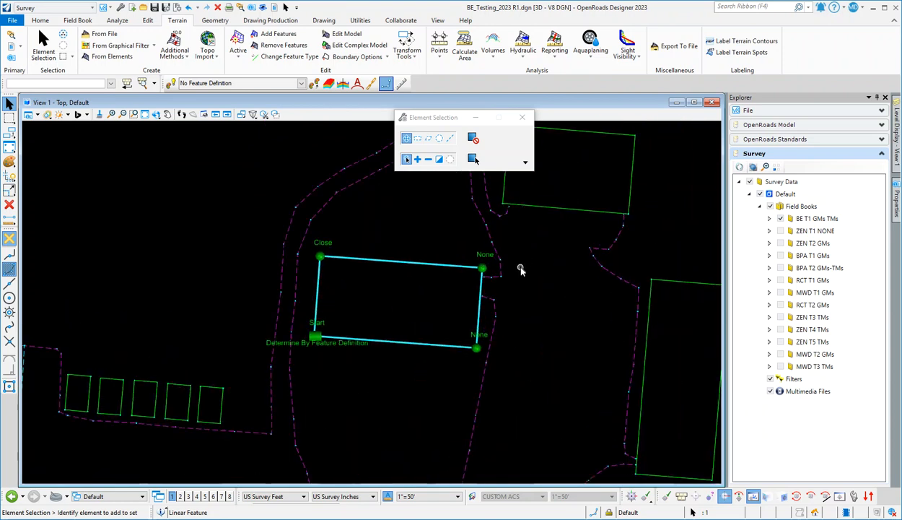
{"action": "left_click", "coordinate": [438, 226]}
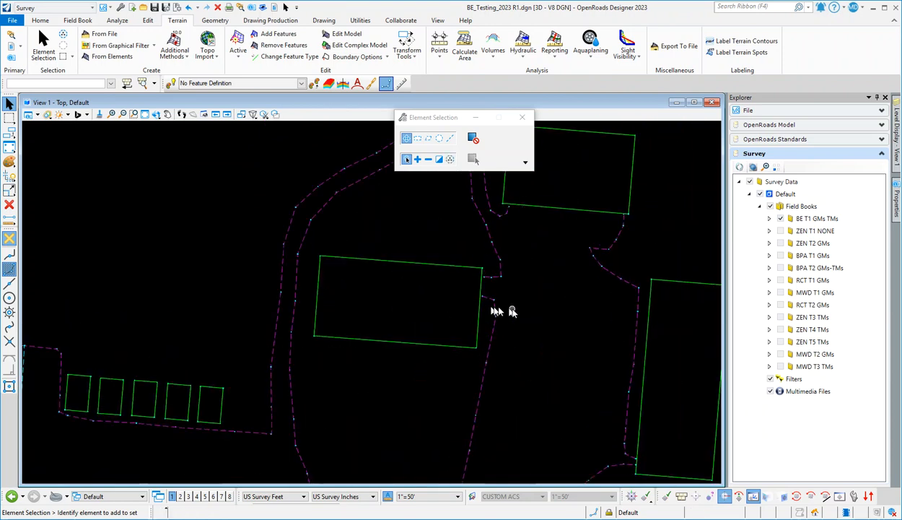
Hide the BE T1 GMs TMs field book, display BPA T2 GMs-TMs instead, and frame its main cluster of linework
{"action": "left_click", "coordinate": [781, 219]}
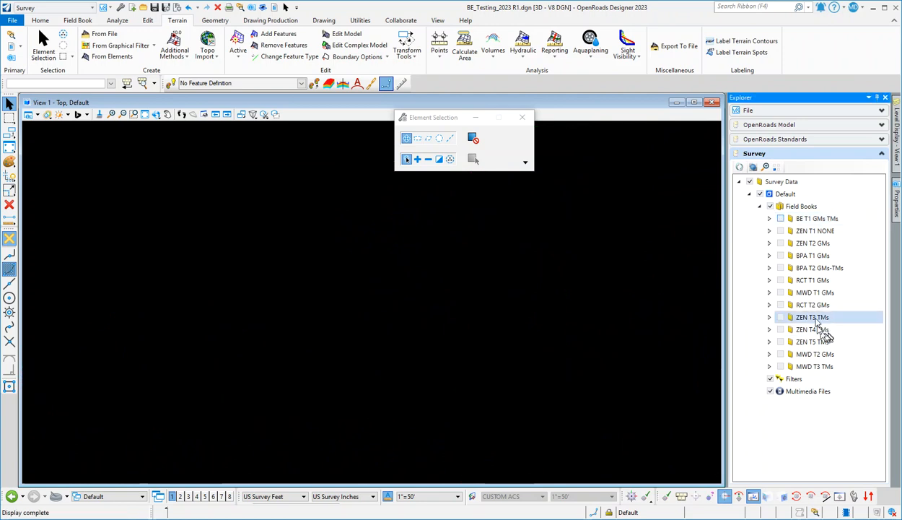
{"action": "left_click", "coordinate": [781, 268]}
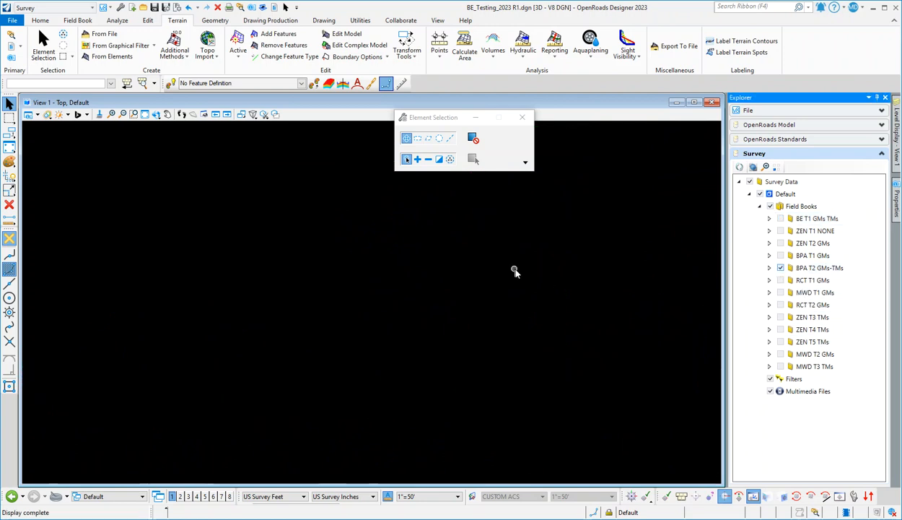
{"action": "left_click", "coordinate": [146, 115]}
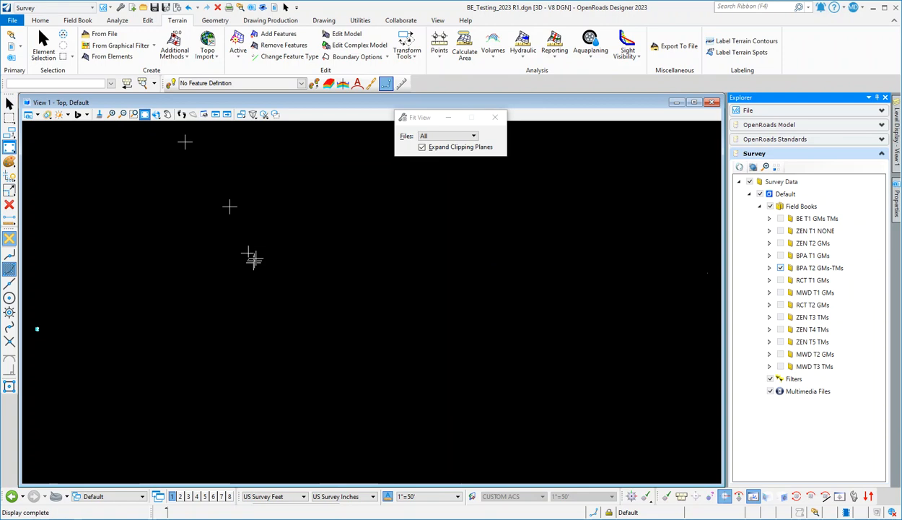
{"action": "left_click", "coordinate": [31, 326]}
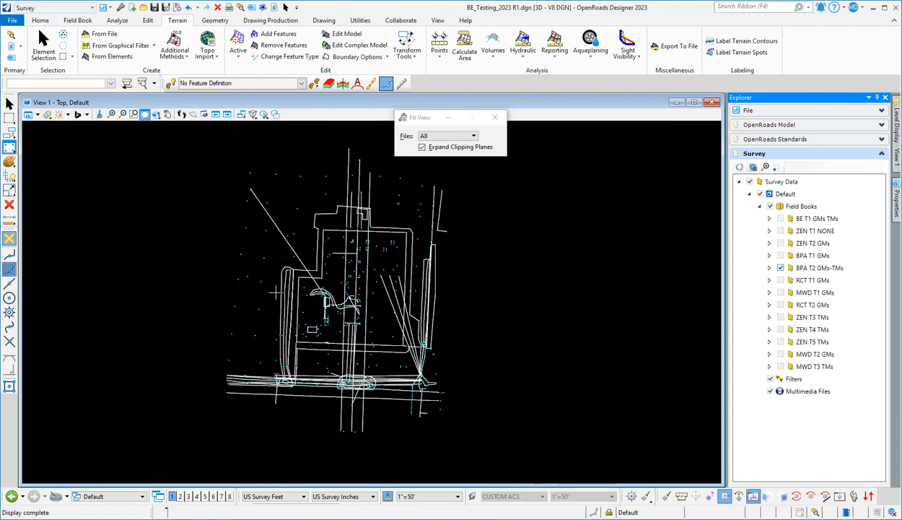
{"action": "scroll", "coordinate": [269, 272], "scroll_direction": "up", "scroll_amount": 2}
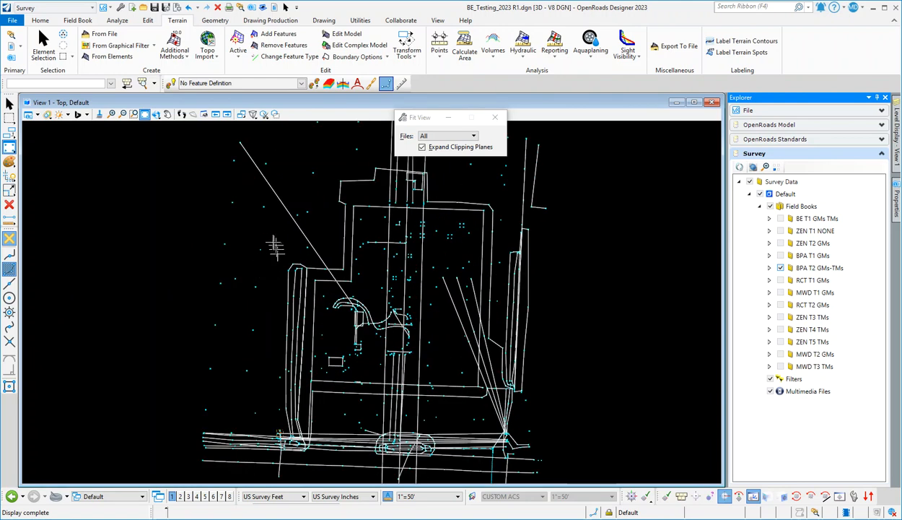
Select the small closed rectangular linear feature inside the site to display the link codes at its vertices
{"action": "left_click", "coordinate": [65, 58]}
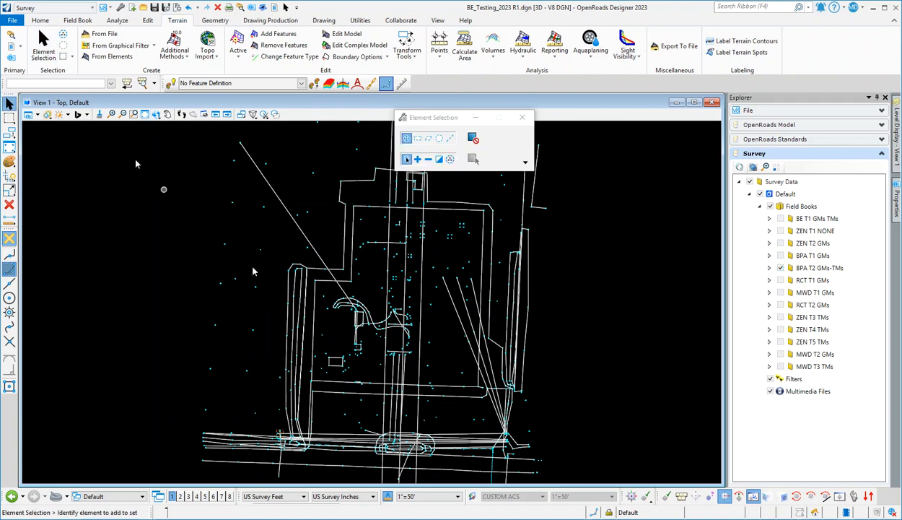
{"action": "scroll", "coordinate": [328, 377], "scroll_direction": "up", "scroll_amount": 6}
{"action": "scroll", "coordinate": [328, 377], "scroll_direction": "up", "scroll_amount": 3}
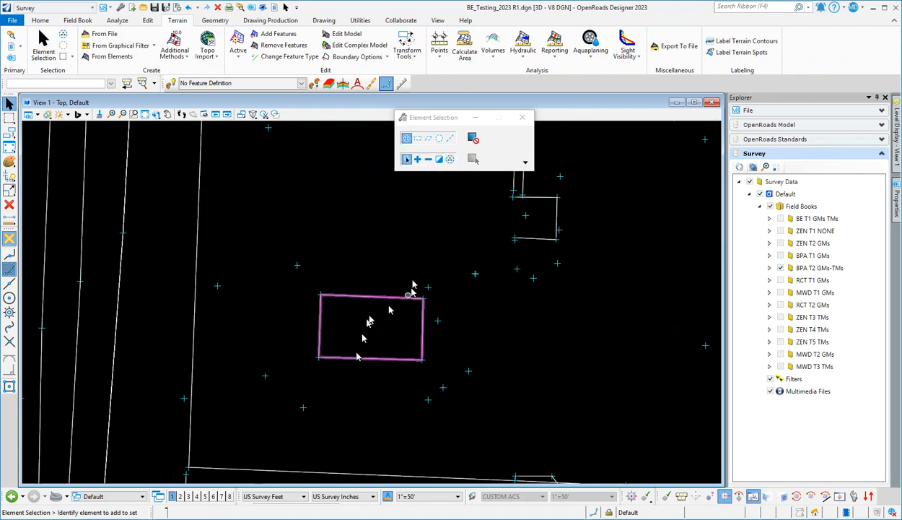
{"action": "scroll", "coordinate": [415, 287], "scroll_direction": "down", "scroll_amount": 3}
{"action": "left_click", "coordinate": [406, 303]}
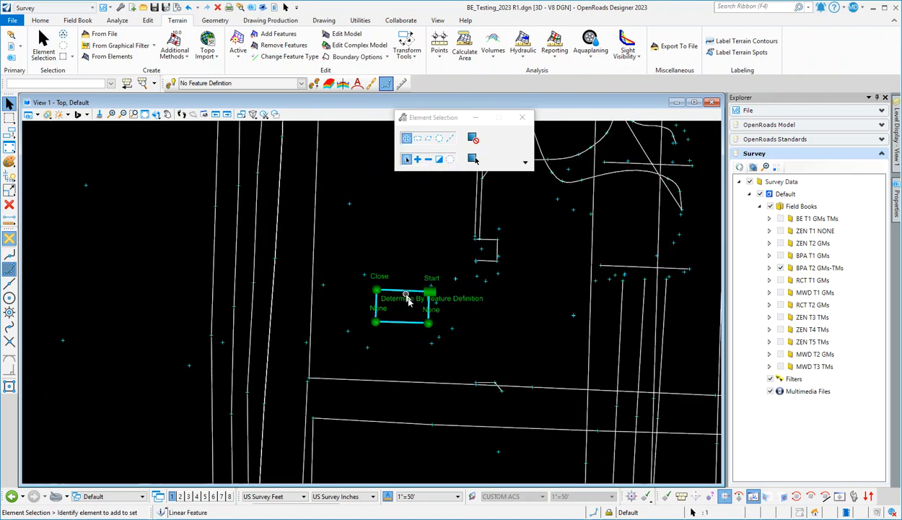
{"action": "scroll", "coordinate": [403, 297], "scroll_direction": "up", "scroll_amount": 3}
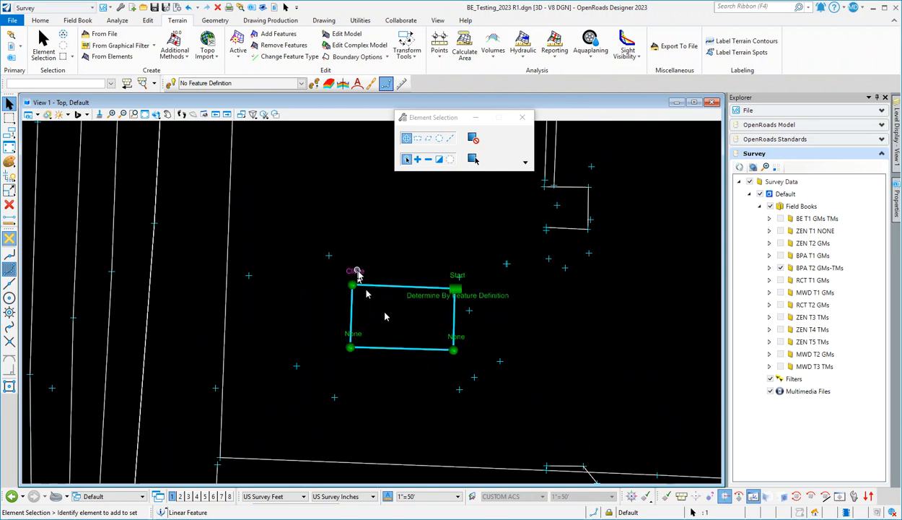
Examine the Close-coded corner of the selected rectangle and its overall shape, and clear the selection
{"action": "scroll", "coordinate": [361, 282], "scroll_direction": "down", "scroll_amount": 3}
{"action": "scroll", "coordinate": [364, 287], "scroll_direction": "up", "scroll_amount": 2}
{"action": "scroll", "coordinate": [365, 287], "scroll_direction": "up", "scroll_amount": 5}
{"action": "scroll", "coordinate": [349, 278], "scroll_direction": "down", "scroll_amount": 3}
{"action": "scroll", "coordinate": [318, 257], "scroll_direction": "up", "scroll_amount": 6}
{"action": "scroll", "coordinate": [339, 268], "scroll_direction": "up", "scroll_amount": 6}
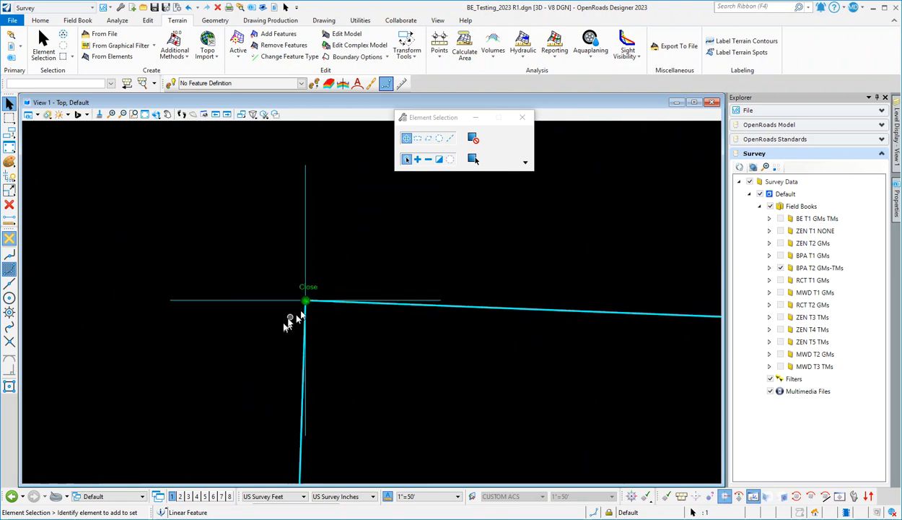
{"action": "scroll", "coordinate": [292, 319], "scroll_direction": "up", "scroll_amount": 4}
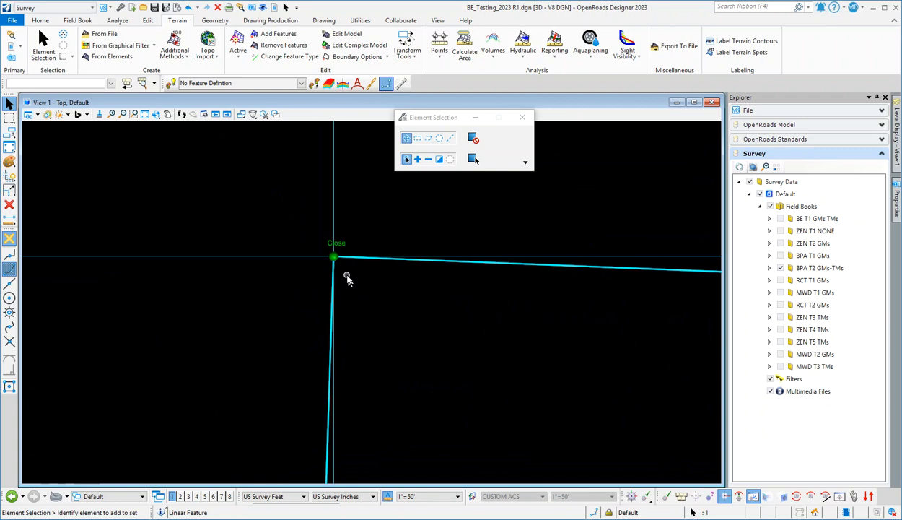
{"action": "scroll", "coordinate": [345, 276], "scroll_direction": "up", "scroll_amount": 1}
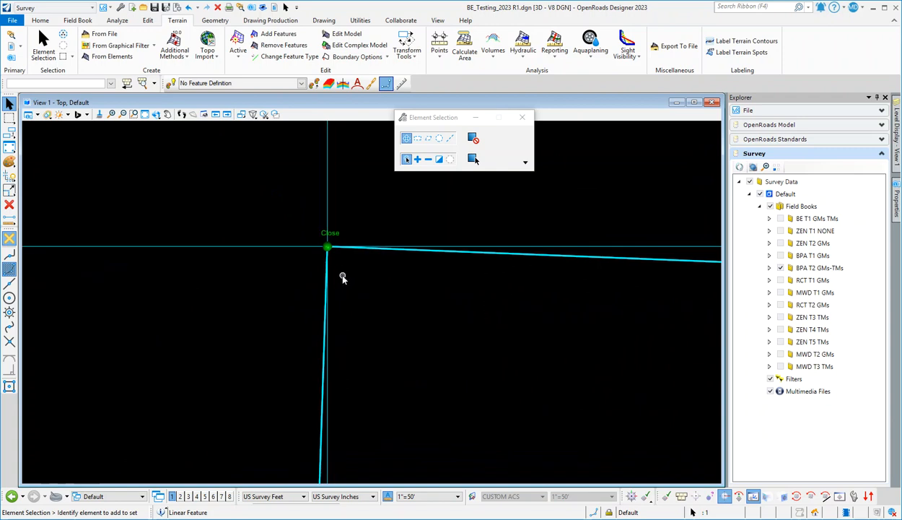
{"action": "scroll", "coordinate": [312, 247], "scroll_direction": "down", "scroll_amount": 5}
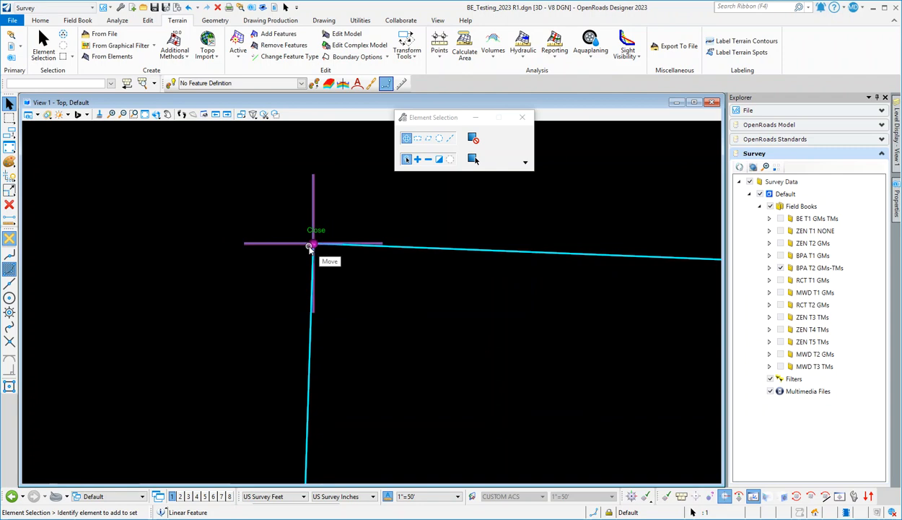
{"action": "scroll", "coordinate": [303, 254], "scroll_direction": "down", "scroll_amount": 4}
{"action": "scroll", "coordinate": [307, 253], "scroll_direction": "up", "scroll_amount": 3}
{"action": "scroll", "coordinate": [303, 257], "scroll_direction": "up", "scroll_amount": 4}
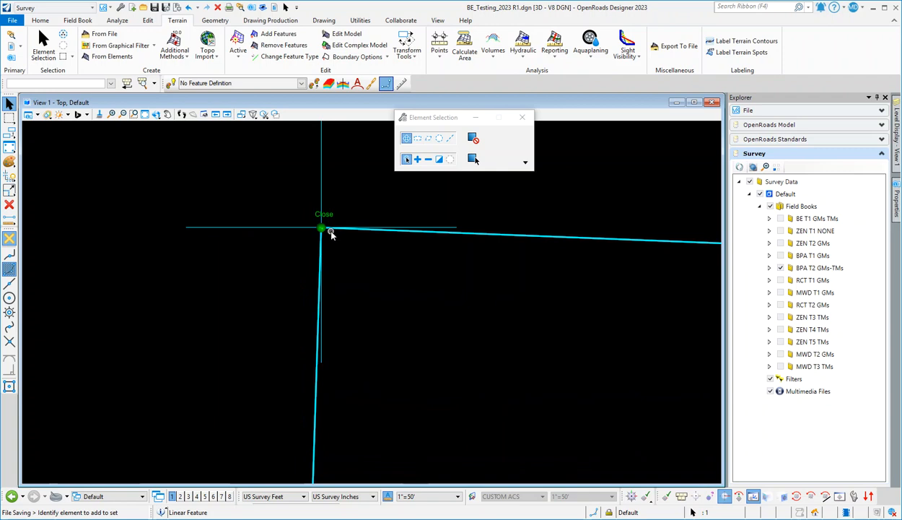
{"action": "scroll", "coordinate": [305, 242], "scroll_direction": "down", "scroll_amount": 4}
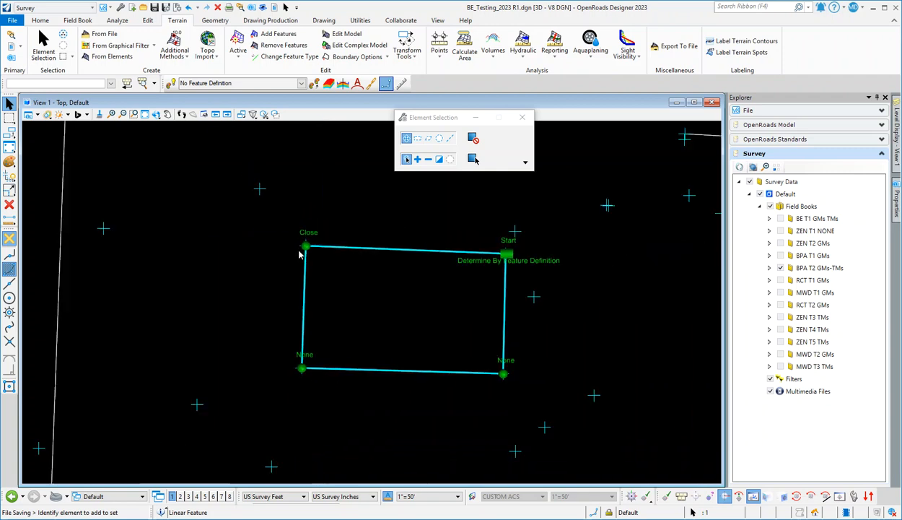
{"action": "scroll", "coordinate": [303, 251], "scroll_direction": "down", "scroll_amount": 5}
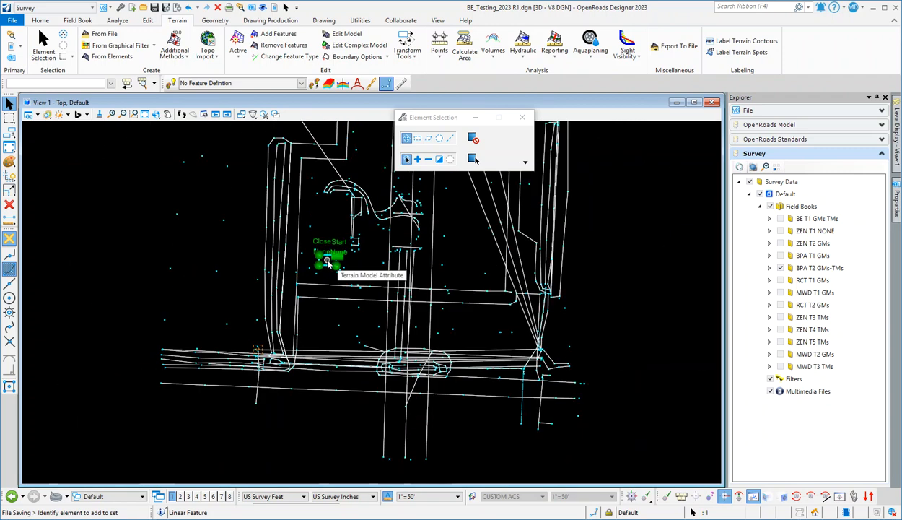
{"action": "scroll", "coordinate": [322, 257], "scroll_direction": "up", "scroll_amount": 8}
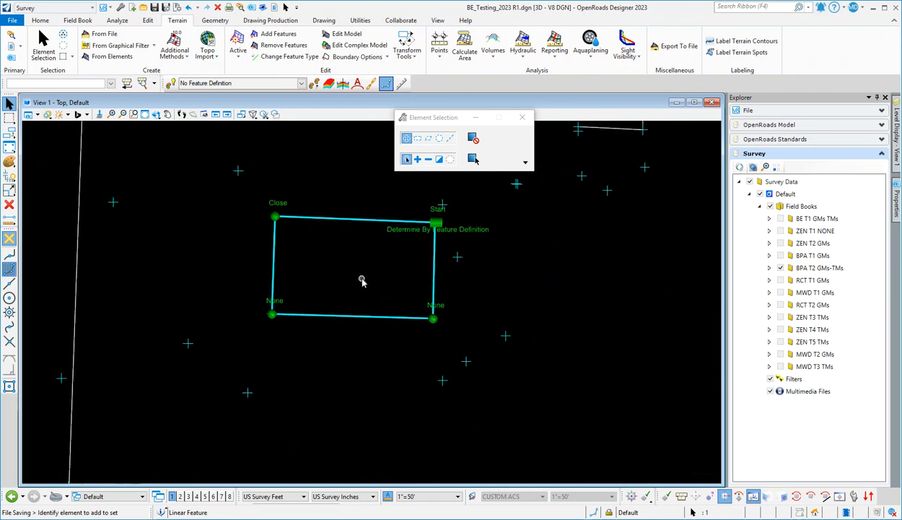
{"action": "left_click", "coordinate": [362, 273]}
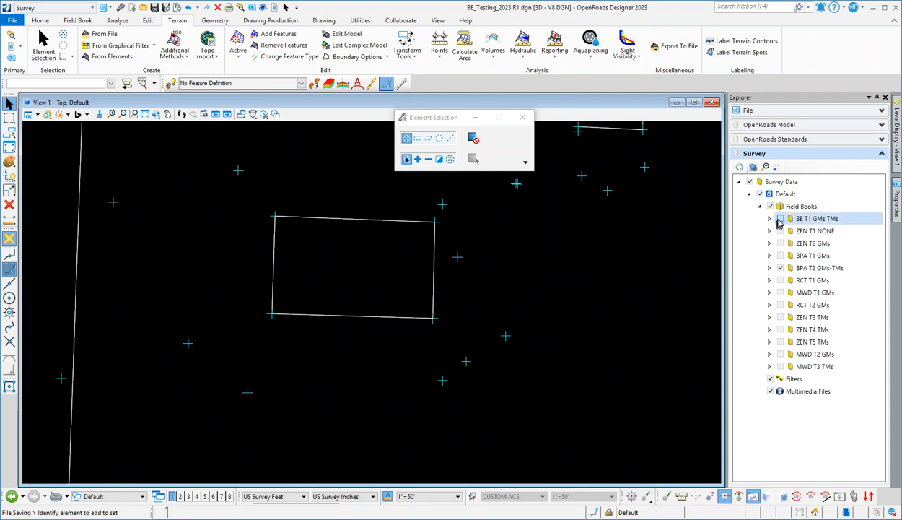
Display the ZEN T1 NONE field book in place of BPA T2 GMs-TMs, fitted in the view with ALL Observations turned off
{"action": "left_click", "coordinate": [781, 268]}
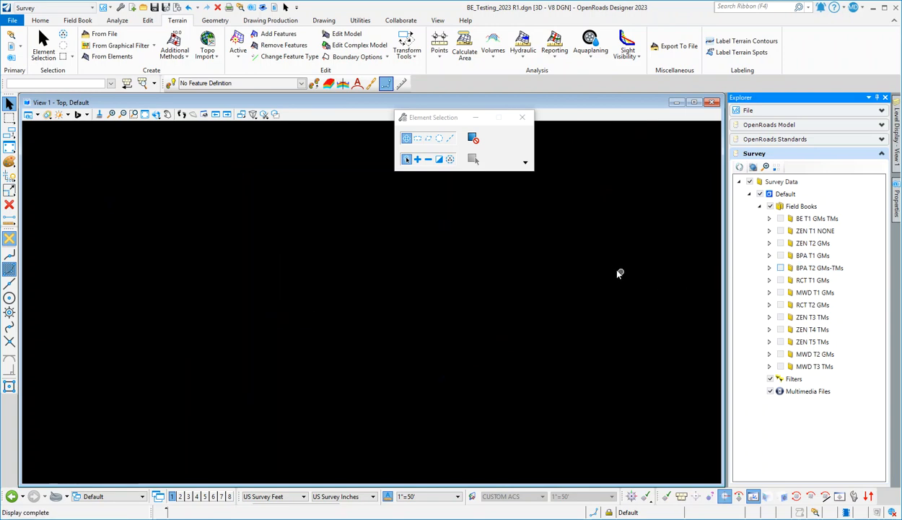
{"action": "left_click", "coordinate": [781, 231]}
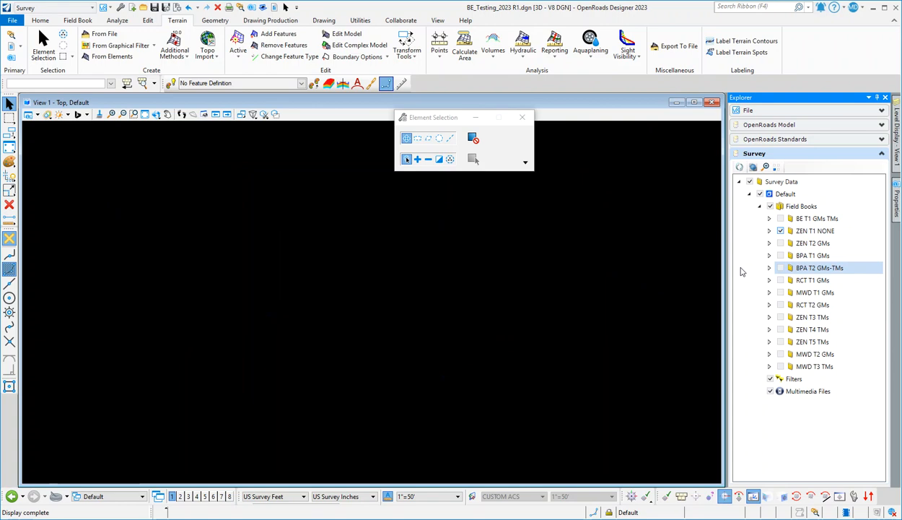
{"action": "left_click", "coordinate": [769, 231]}
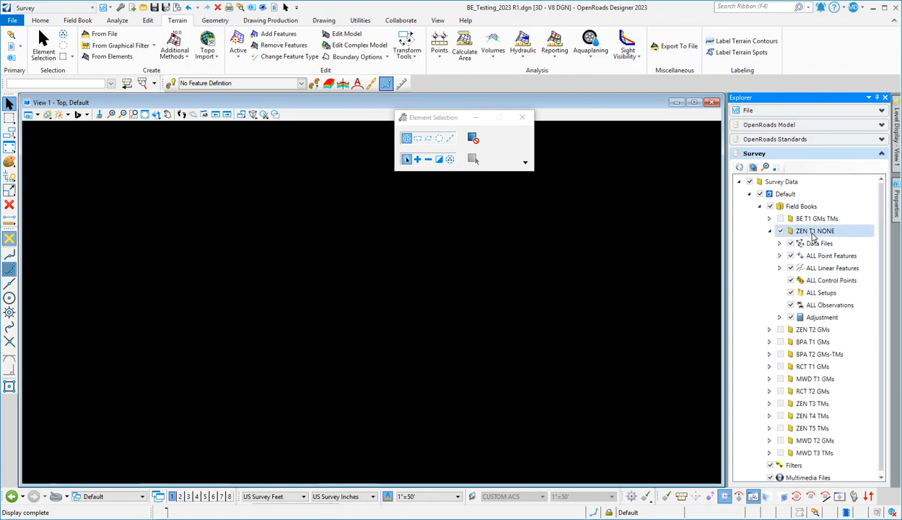
{"action": "left_click", "coordinate": [144, 114]}
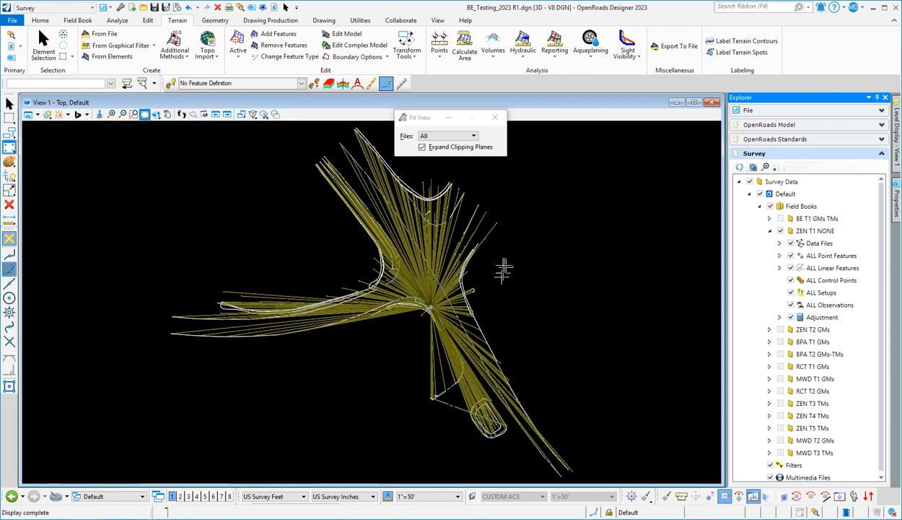
{"action": "left_click", "coordinate": [791, 305]}
Select and examine the small open angular linear feature along the curved edge at the intersection
{"action": "scroll", "coordinate": [469, 296], "scroll_direction": "up", "scroll_amount": 3}
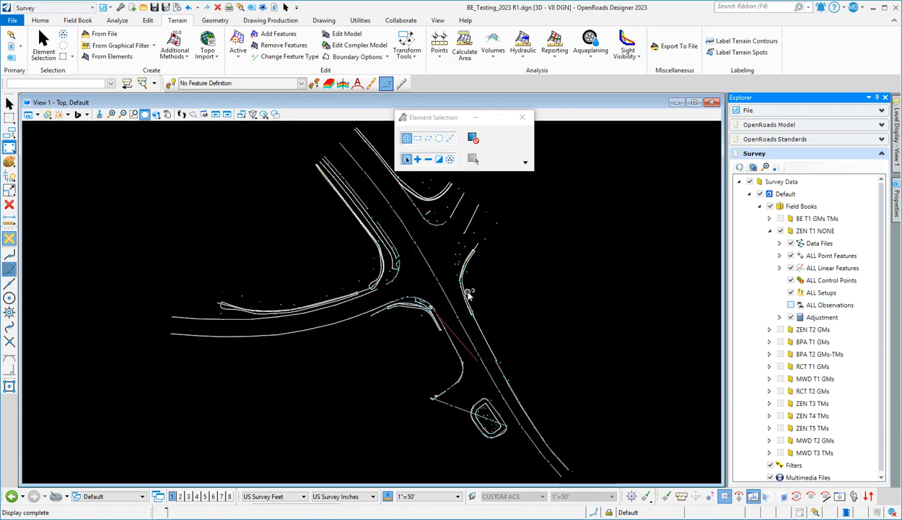
{"action": "scroll", "coordinate": [348, 306], "scroll_direction": "up", "scroll_amount": 3}
{"action": "scroll", "coordinate": [433, 289], "scroll_direction": "up", "scroll_amount": 1}
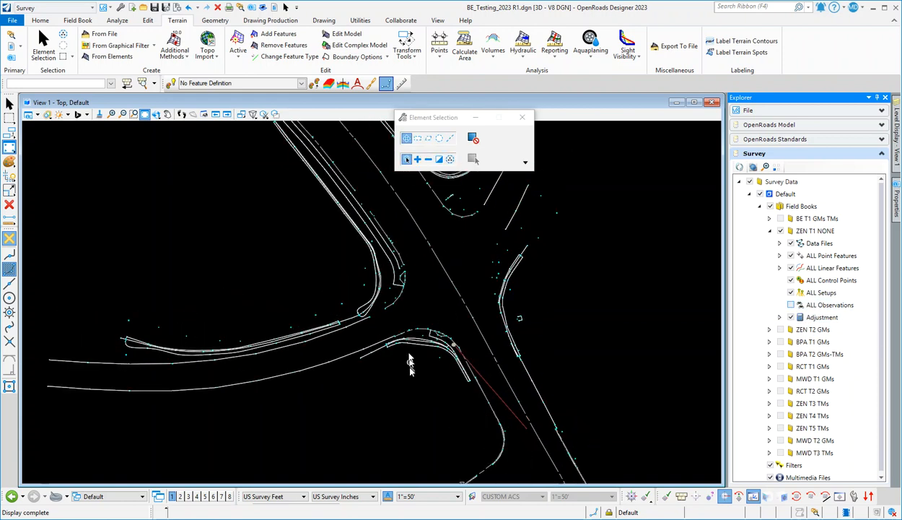
{"action": "scroll", "coordinate": [428, 262], "scroll_direction": "up", "scroll_amount": 1}
{"action": "scroll", "coordinate": [409, 285], "scroll_direction": "up", "scroll_amount": 1}
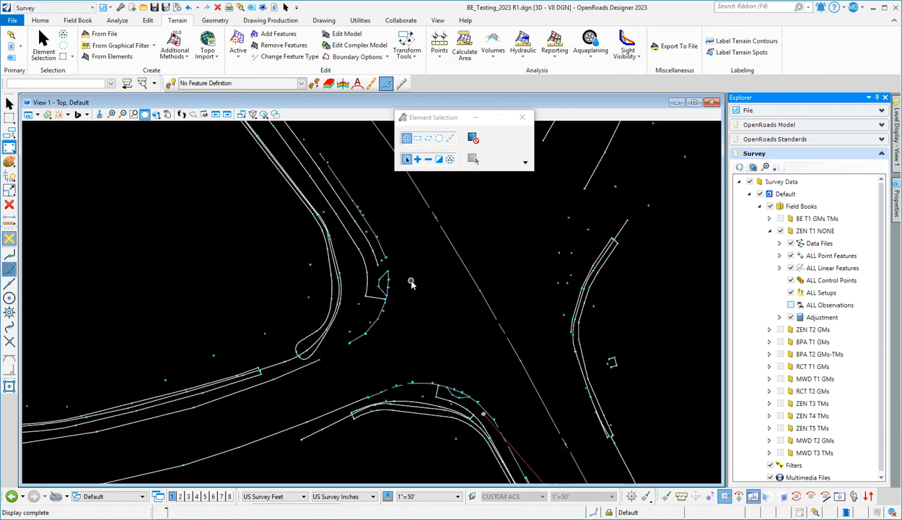
{"action": "scroll", "coordinate": [409, 278], "scroll_direction": "down", "scroll_amount": 1}
{"action": "scroll", "coordinate": [402, 269], "scroll_direction": "down", "scroll_amount": 1}
{"action": "scroll", "coordinate": [397, 262], "scroll_direction": "down", "scroll_amount": 1}
{"action": "scroll", "coordinate": [390, 266], "scroll_direction": "up", "scroll_amount": 3}
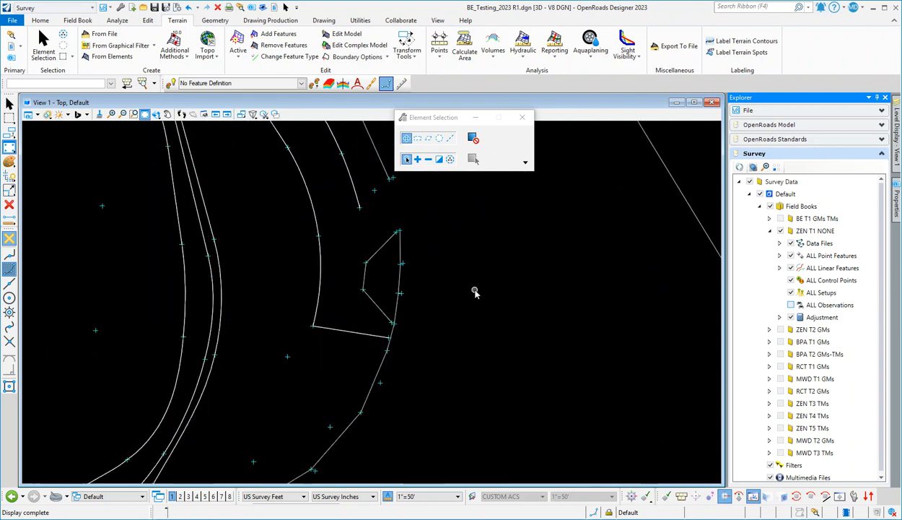
{"action": "scroll", "coordinate": [413, 269], "scroll_direction": "up", "scroll_amount": 2}
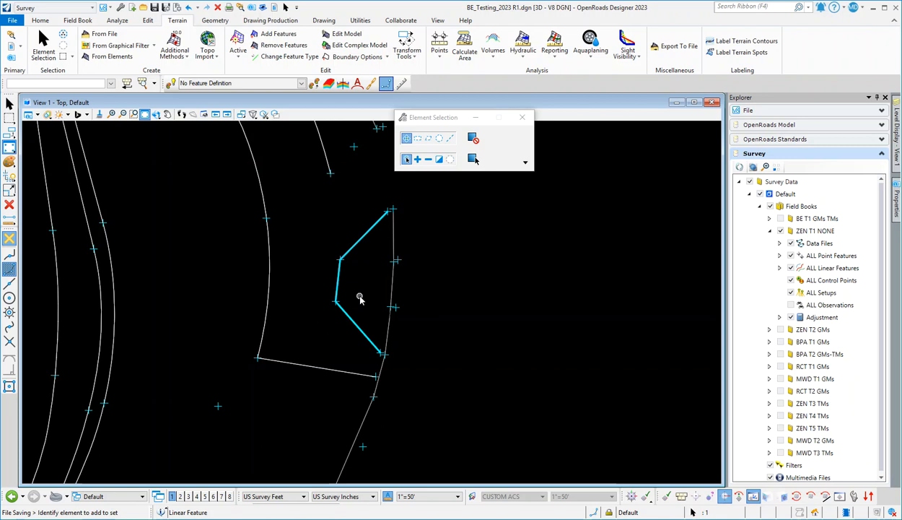
Examine the selected angular linear feature against the surrounding intersection linework, and clear the selection
{"action": "scroll", "coordinate": [360, 298], "scroll_direction": "down", "scroll_amount": 5}
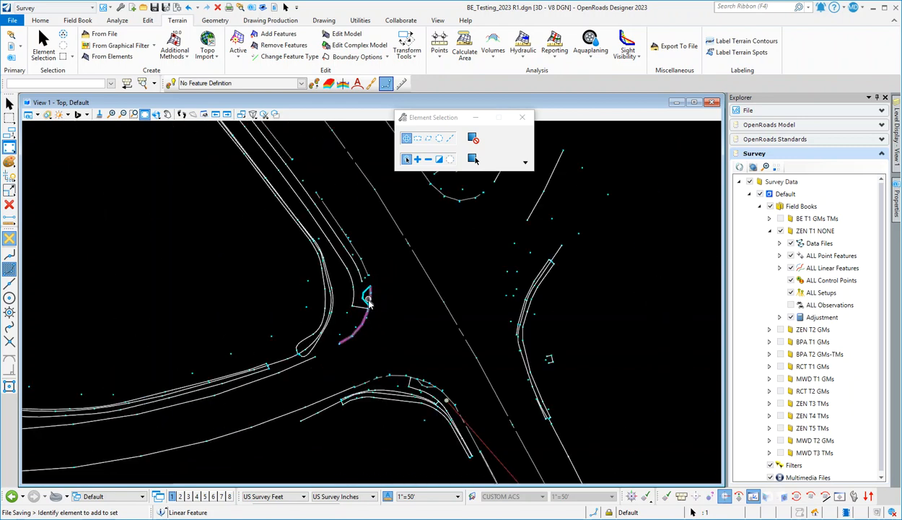
{"action": "scroll", "coordinate": [369, 325], "scroll_direction": "up", "scroll_amount": 6}
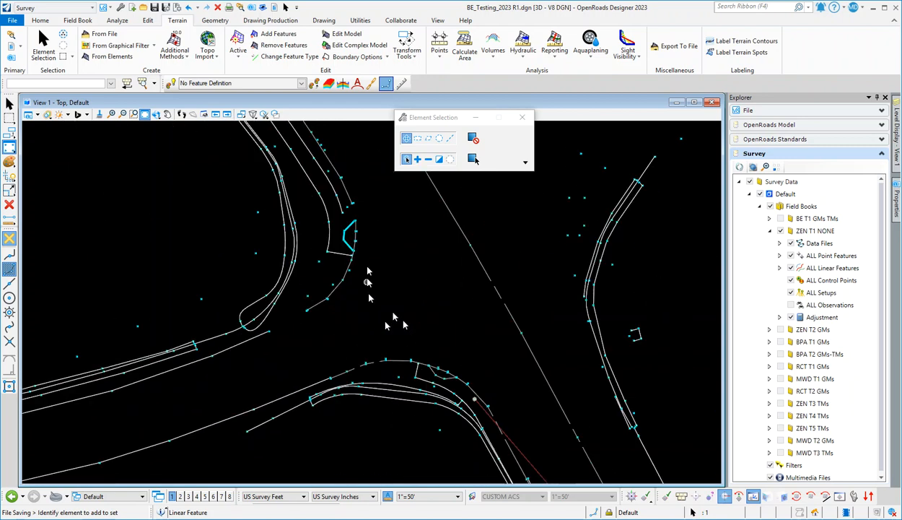
{"action": "scroll", "coordinate": [332, 303], "scroll_direction": "down", "scroll_amount": 3}
{"action": "scroll", "coordinate": [337, 302], "scroll_direction": "up", "scroll_amount": 4}
{"action": "scroll", "coordinate": [375, 278], "scroll_direction": "down", "scroll_amount": 3}
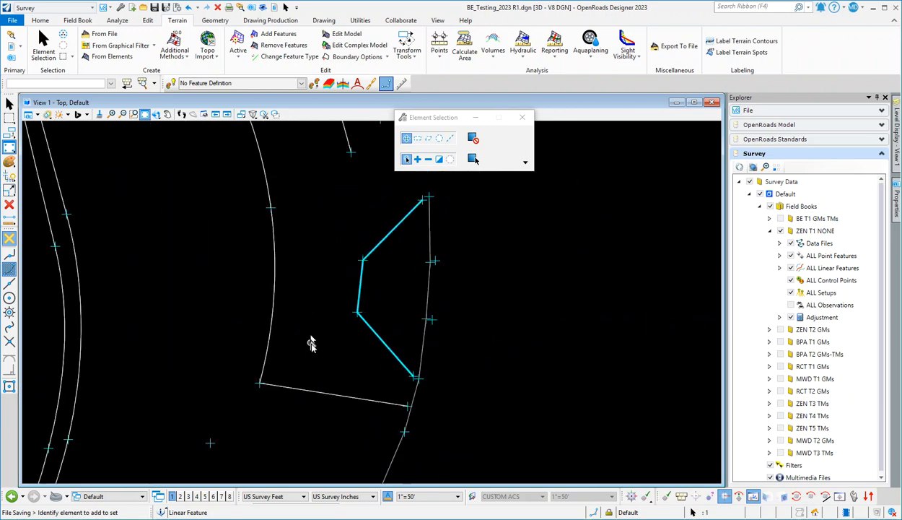
{"action": "left_click", "coordinate": [533, 339]}
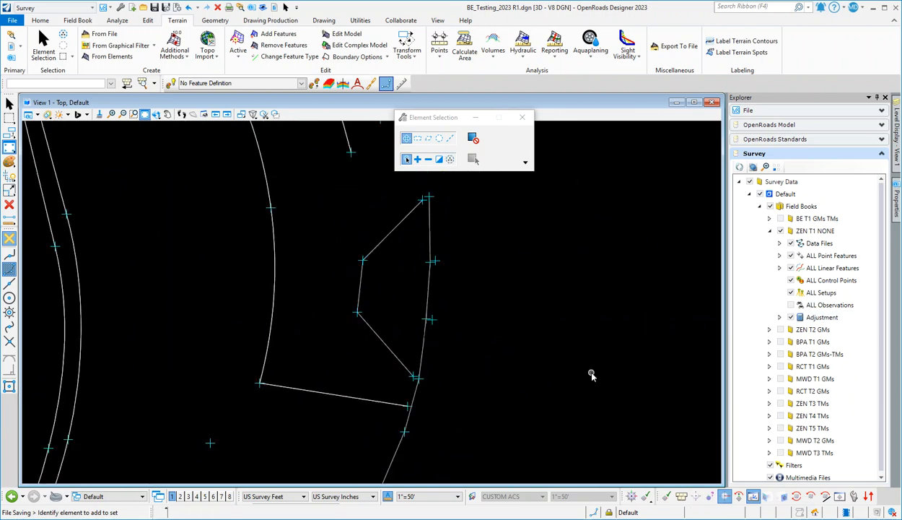
Display the ZEN T2 GMs field book in place of ZEN T1 NONE, fitted in the view
{"action": "left_click", "coordinate": [780, 231]}
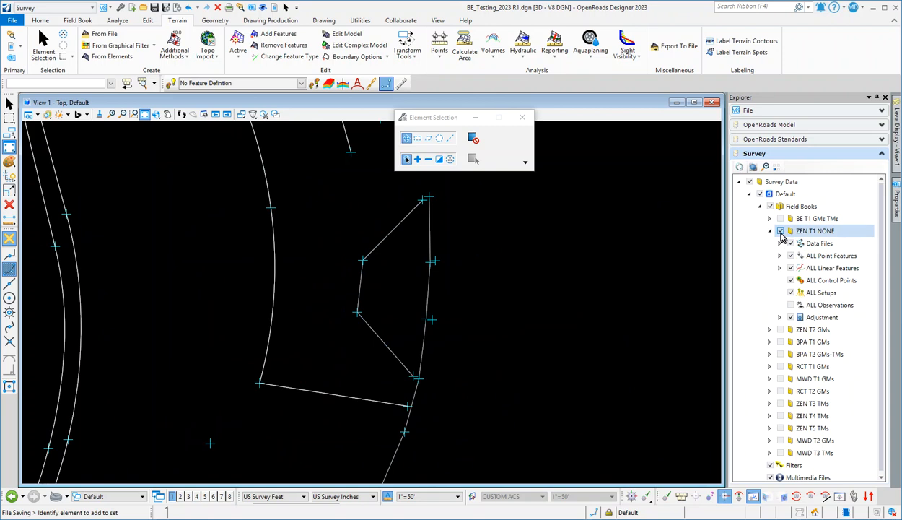
{"action": "left_click", "coordinate": [769, 232]}
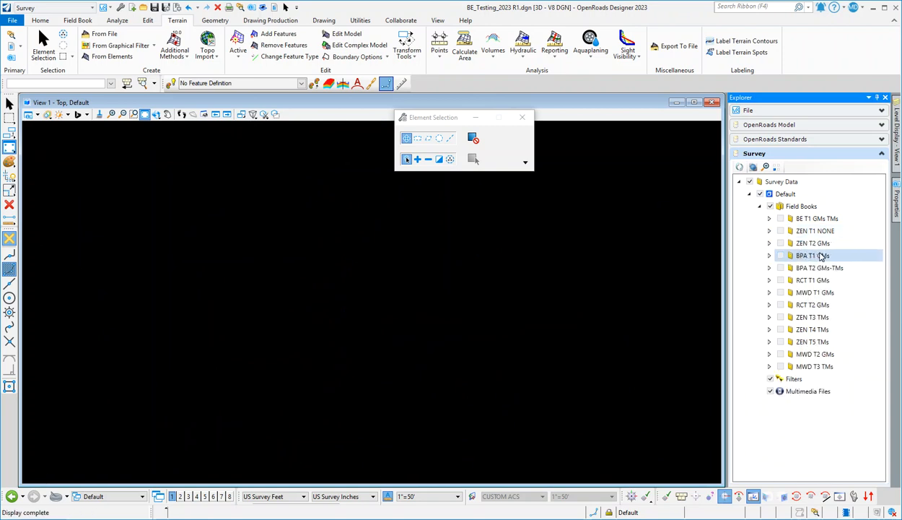
{"action": "left_click", "coordinate": [780, 244]}
{"action": "left_click", "coordinate": [145, 114]}
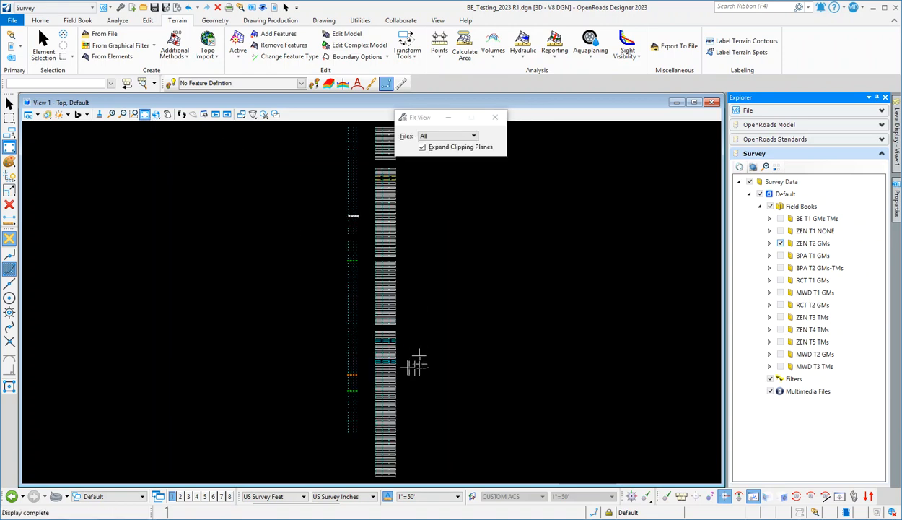
Select the topmost dashed linear feature in the upper dashed group of the stacked horizontal lines to display its vertex markers
{"action": "scroll", "coordinate": [403, 366], "scroll_direction": "up", "scroll_amount": 3}
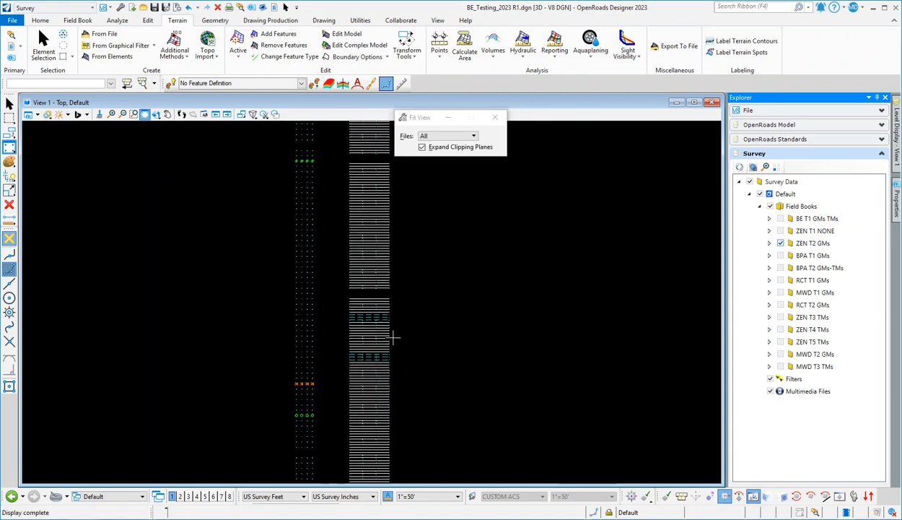
{"action": "scroll", "coordinate": [394, 334], "scroll_direction": "up", "scroll_amount": 5}
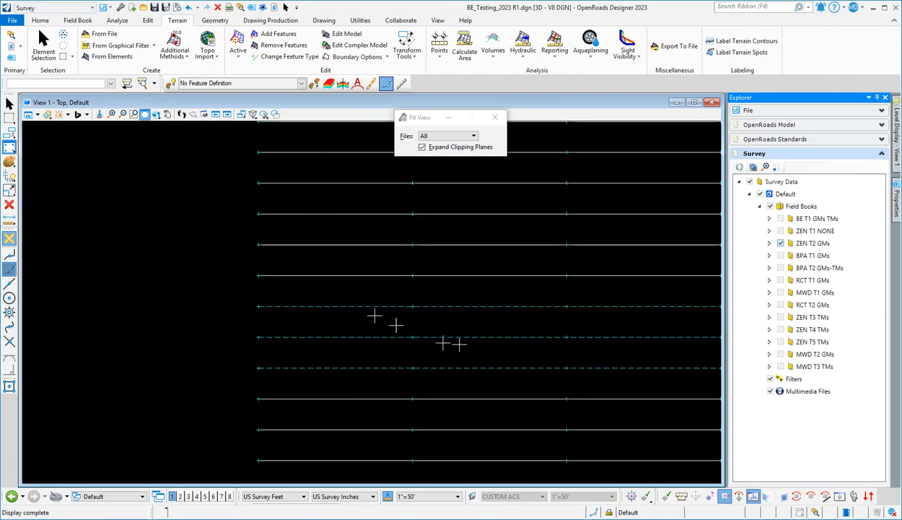
{"action": "scroll", "coordinate": [478, 330], "scroll_direction": "down", "scroll_amount": 3}
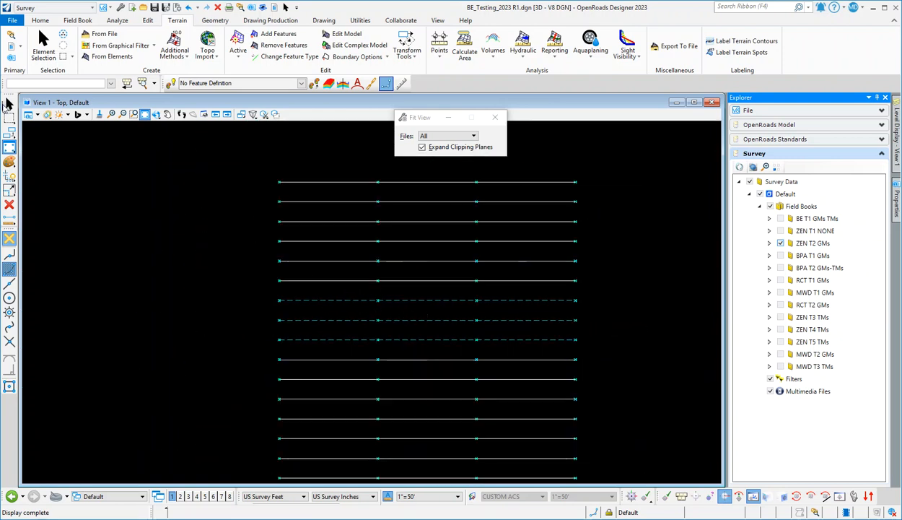
{"action": "left_click", "coordinate": [9, 105]}
{"action": "left_click", "coordinate": [405, 300]}
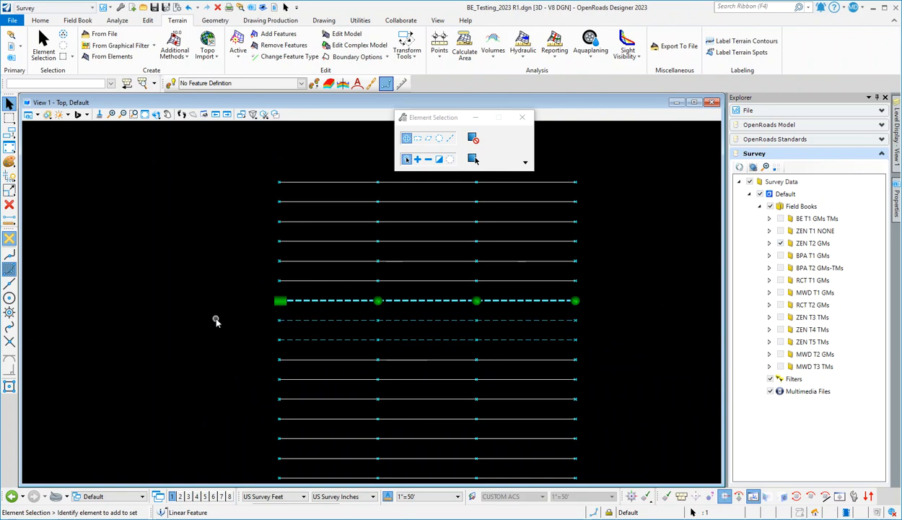
{"action": "scroll", "coordinate": [307, 309], "scroll_direction": "up", "scroll_amount": 1}
{"action": "scroll", "coordinate": [138, 309], "scroll_direction": "up", "scroll_amount": 1}
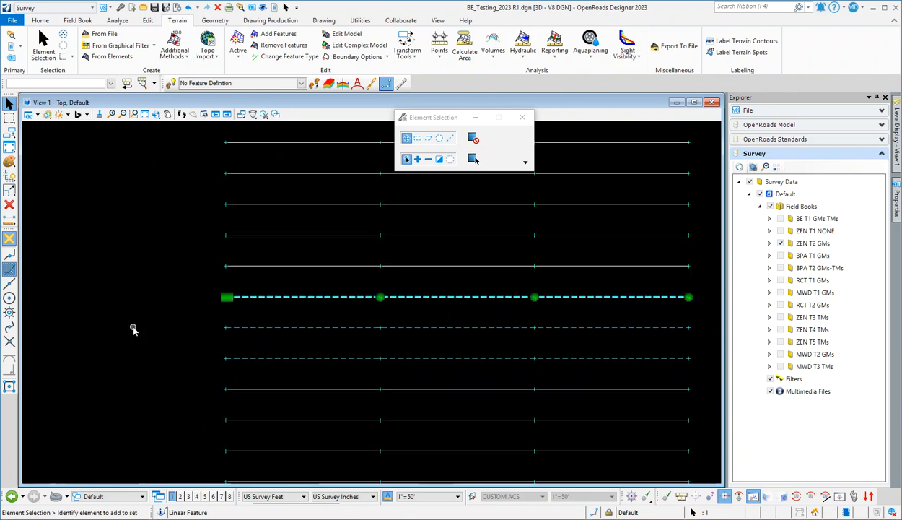
Examine the selected dashed feature's vertices and its place in the line stack, and clear the selection
{"action": "scroll", "coordinate": [166, 312], "scroll_direction": "down", "scroll_amount": 5}
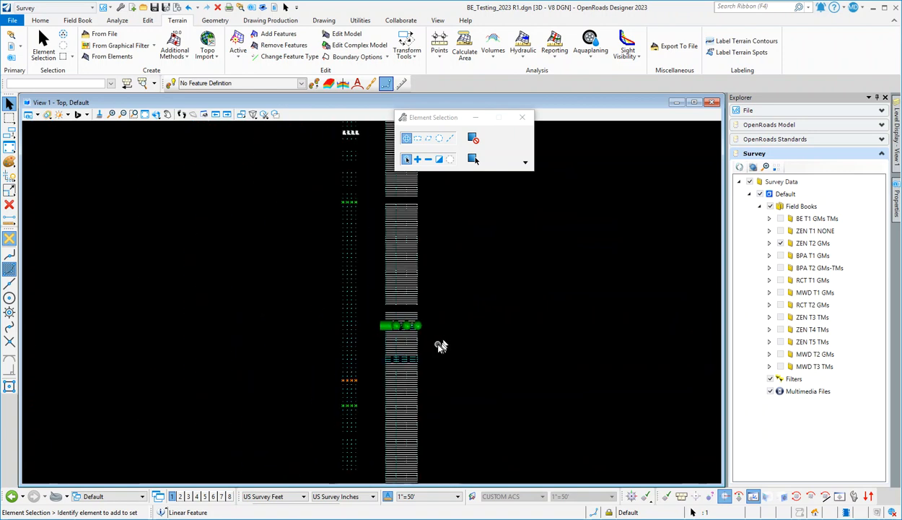
{"action": "scroll", "coordinate": [426, 352], "scroll_direction": "up", "scroll_amount": 8}
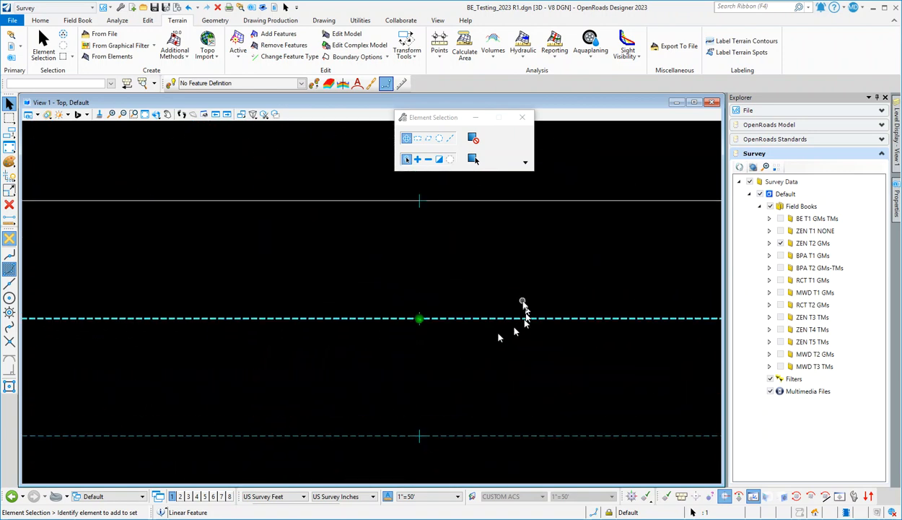
{"action": "scroll", "coordinate": [379, 343], "scroll_direction": "up", "scroll_amount": 1}
{"action": "scroll", "coordinate": [394, 335], "scroll_direction": "down", "scroll_amount": 2}
{"action": "scroll", "coordinate": [433, 314], "scroll_direction": "down", "scroll_amount": 3}
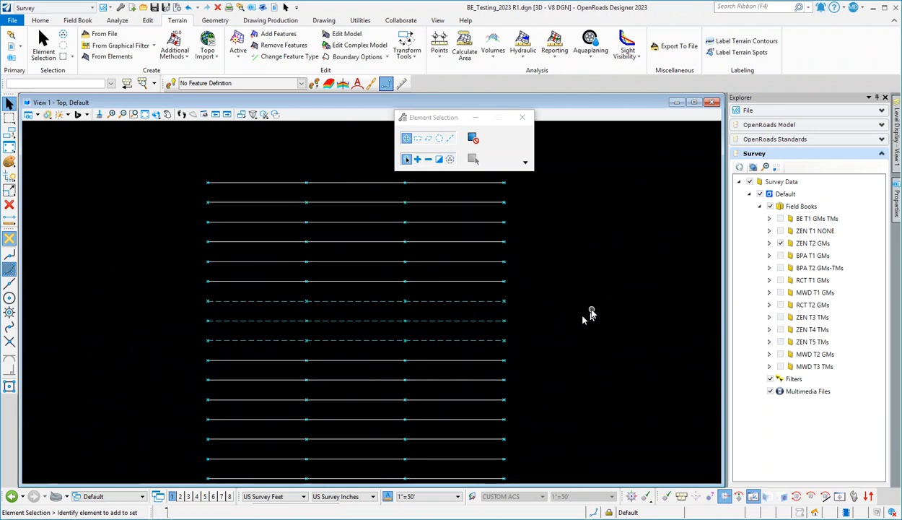
Display the ZEN T3 TMs field book in place of ZEN T2 GMs, fitted in the view with ALL Observations turned off
{"action": "left_click", "coordinate": [780, 243]}
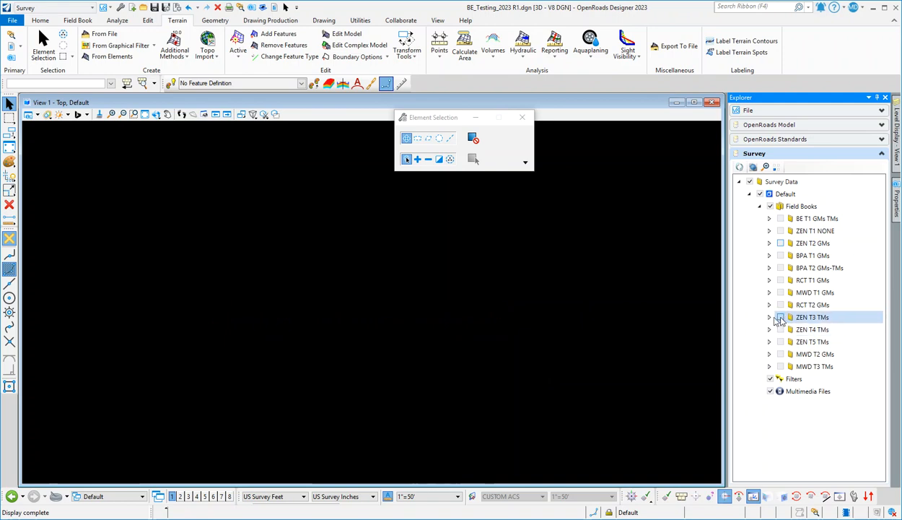
{"action": "left_click", "coordinate": [780, 318]}
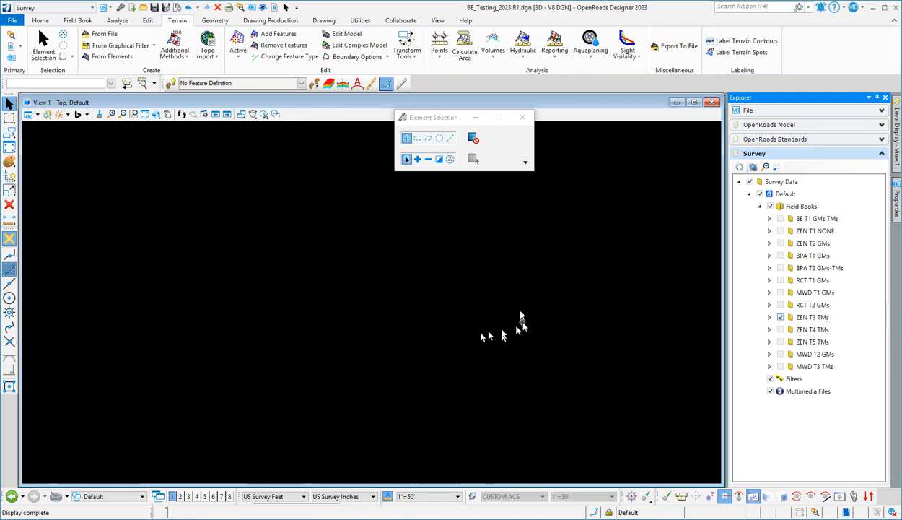
{"action": "left_click", "coordinate": [146, 115]}
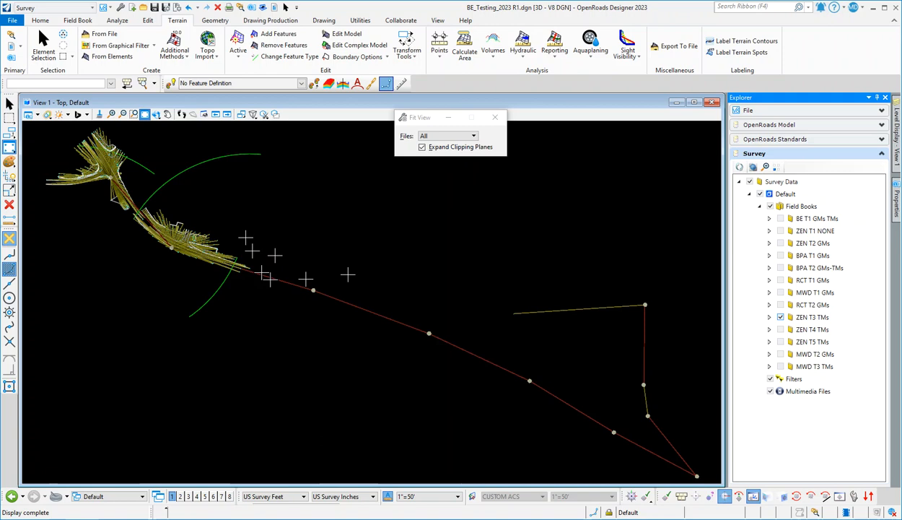
{"action": "scroll", "coordinate": [267, 271], "scroll_direction": "up", "scroll_amount": 5}
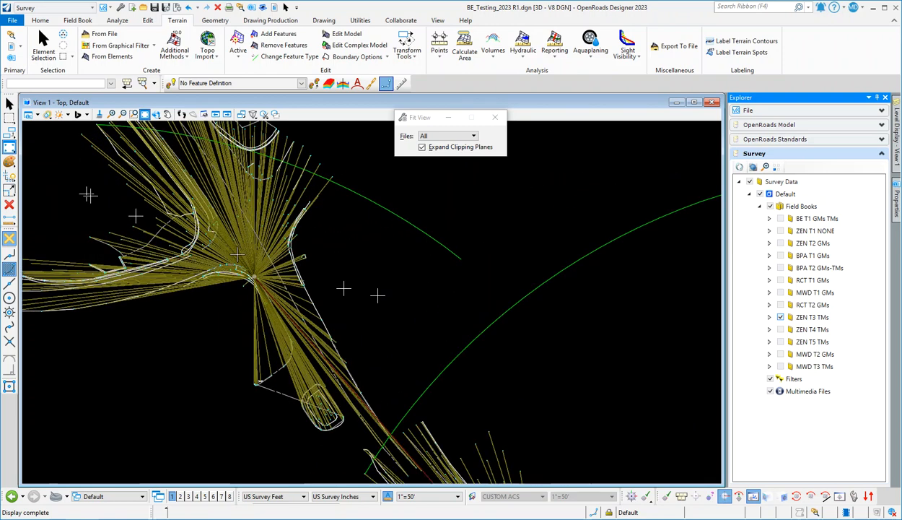
{"action": "scroll", "coordinate": [447, 309], "scroll_direction": "down", "scroll_amount": 2}
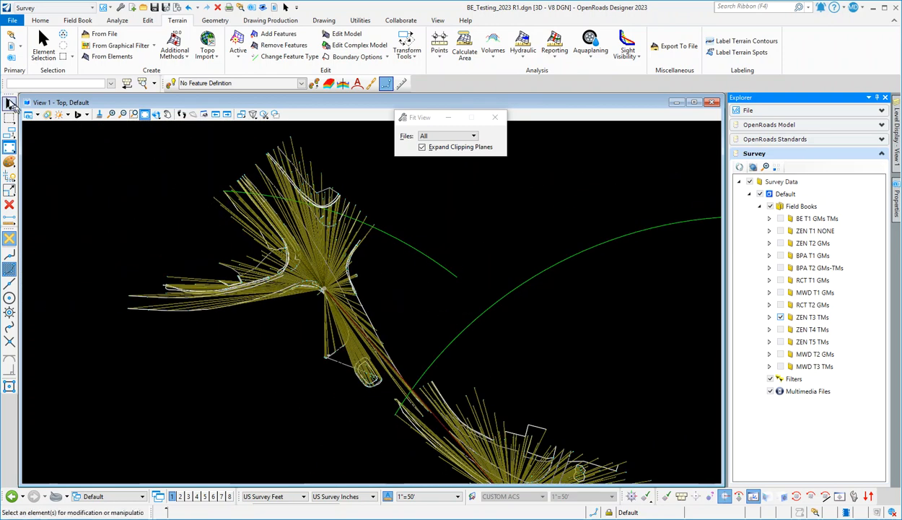
{"action": "left_click", "coordinate": [8, 104]}
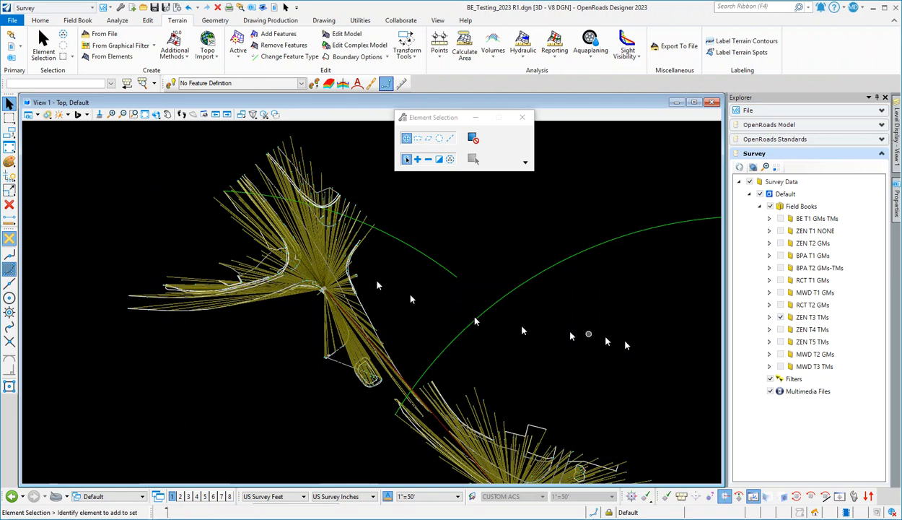
{"action": "left_click", "coordinate": [769, 318]}
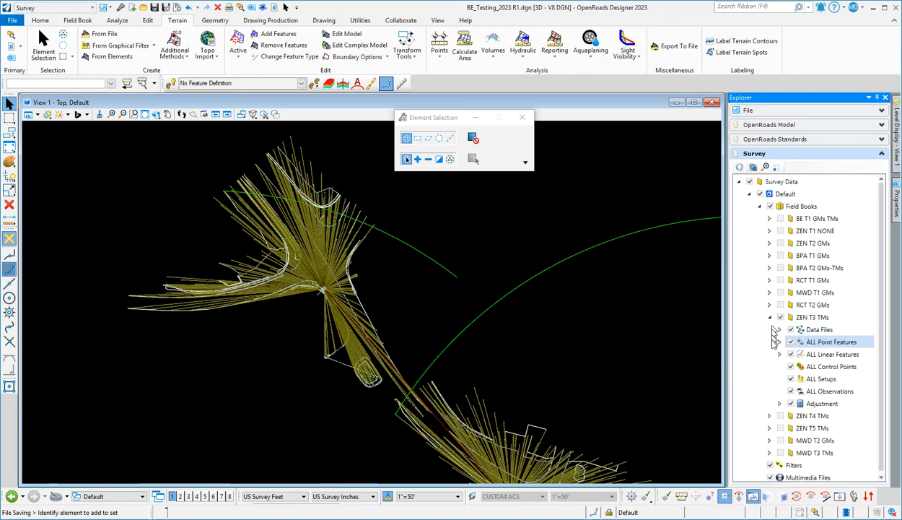
{"action": "left_click", "coordinate": [792, 391]}
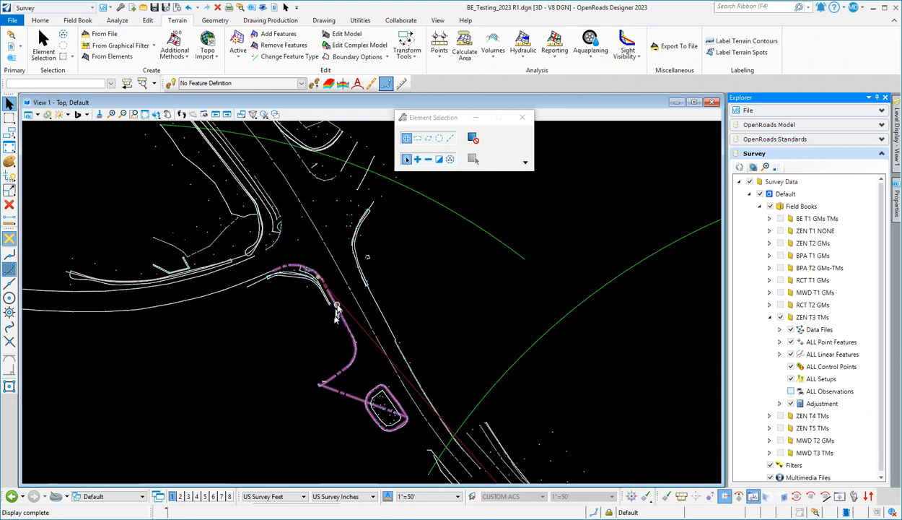
Select the small open angular linear feature along the curved edge at the intersection to display its link codes
{"action": "scroll", "coordinate": [294, 274], "scroll_direction": "up", "scroll_amount": 4}
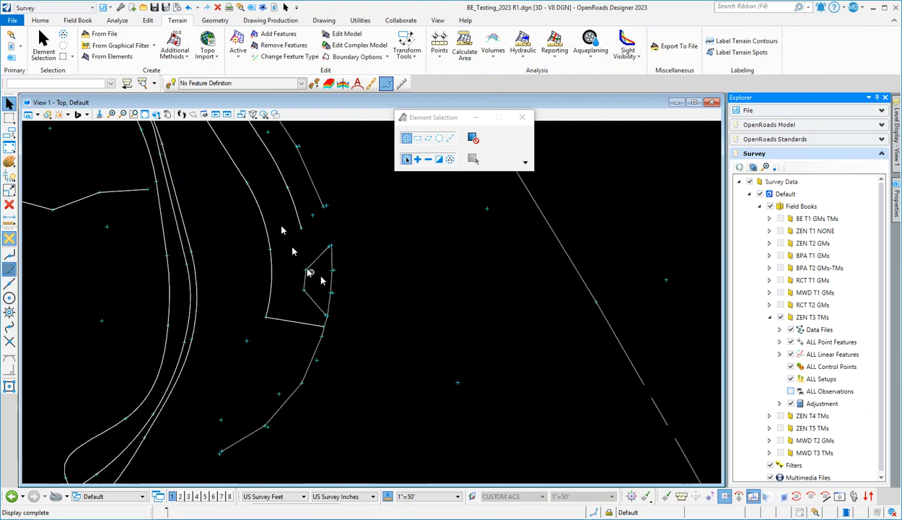
{"action": "left_click", "coordinate": [318, 267]}
{"action": "scroll", "coordinate": [322, 278], "scroll_direction": "up", "scroll_amount": 3}
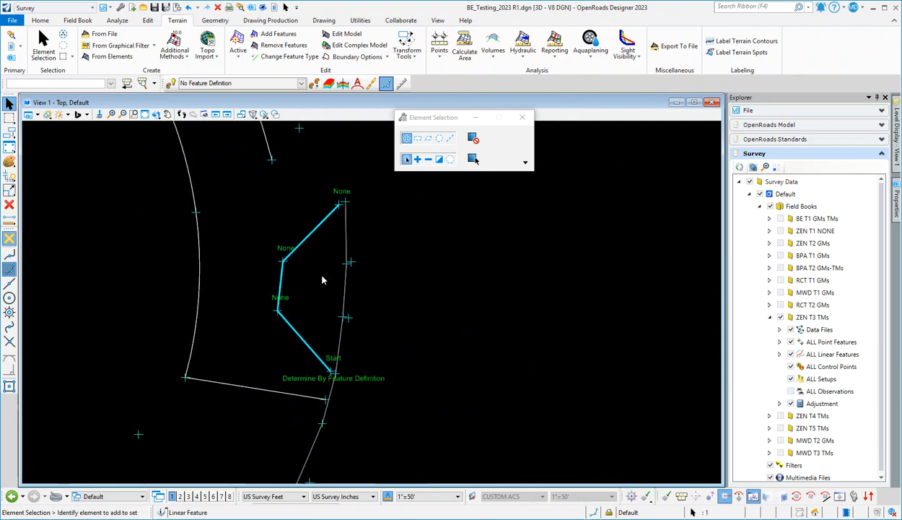
{"action": "scroll", "coordinate": [353, 282], "scroll_direction": "down", "scroll_amount": 4}
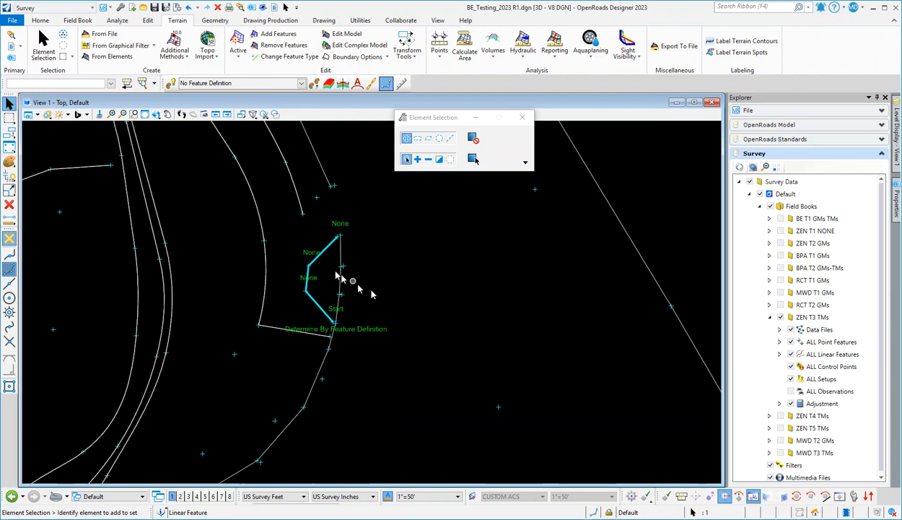
{"action": "scroll", "coordinate": [399, 353], "scroll_direction": "up", "scroll_amount": 4}
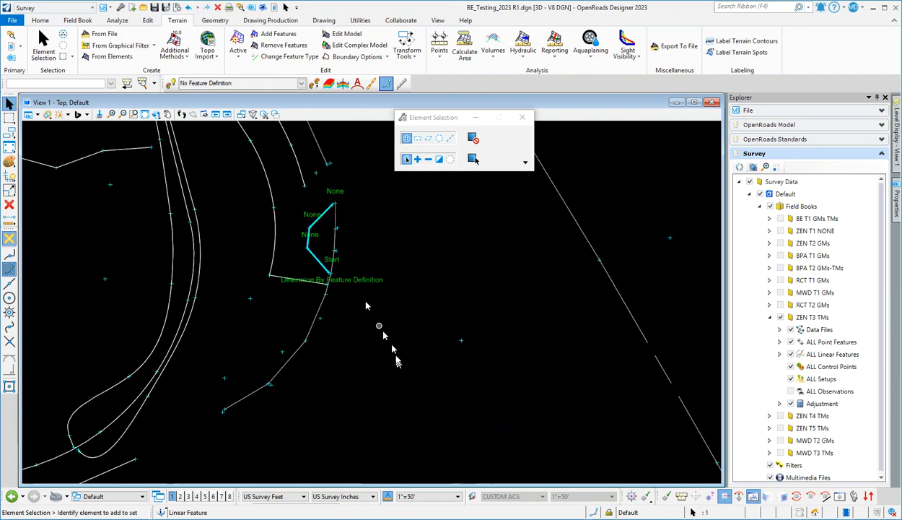
Examine the link codes at the angular feature's vertices and its open side, and collapse the ZEN T3 TMs field book
{"action": "scroll", "coordinate": [279, 215], "scroll_direction": "up", "scroll_amount": 2}
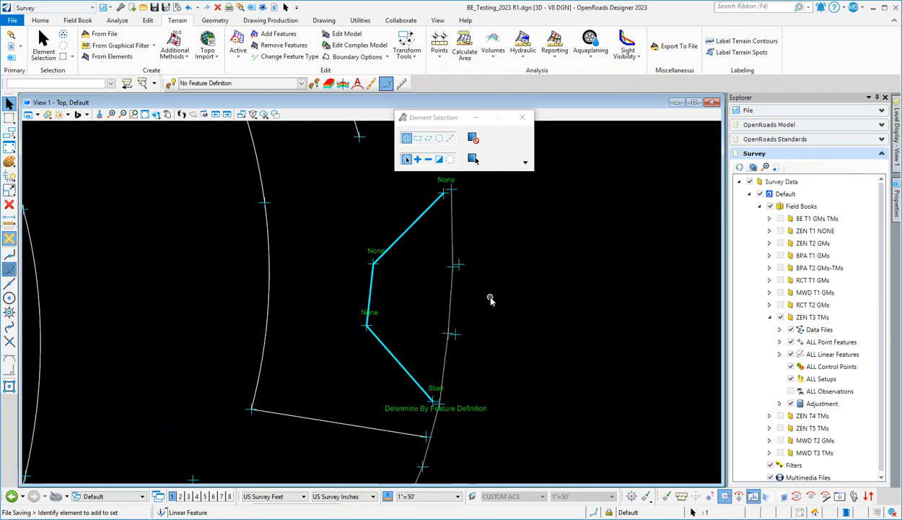
{"action": "scroll", "coordinate": [493, 298], "scroll_direction": "down", "scroll_amount": 2}
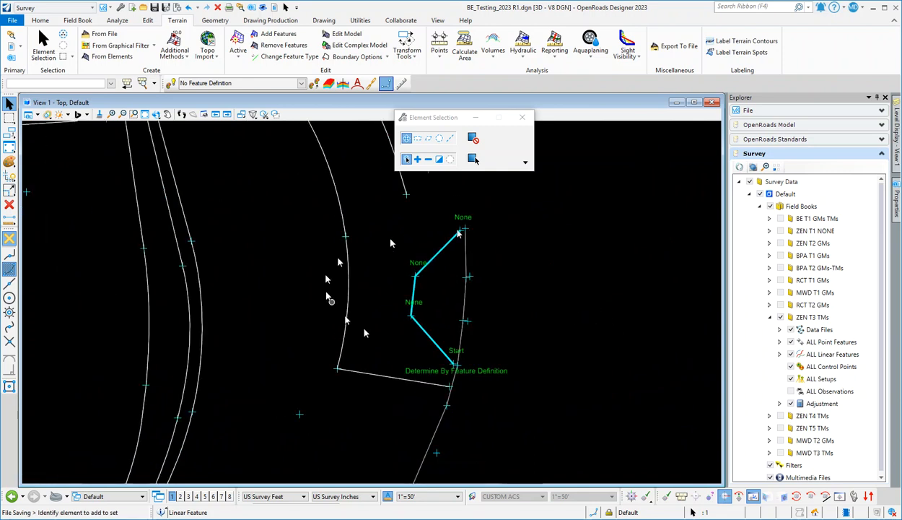
{"action": "scroll", "coordinate": [571, 325], "scroll_direction": "up", "scroll_amount": 2}
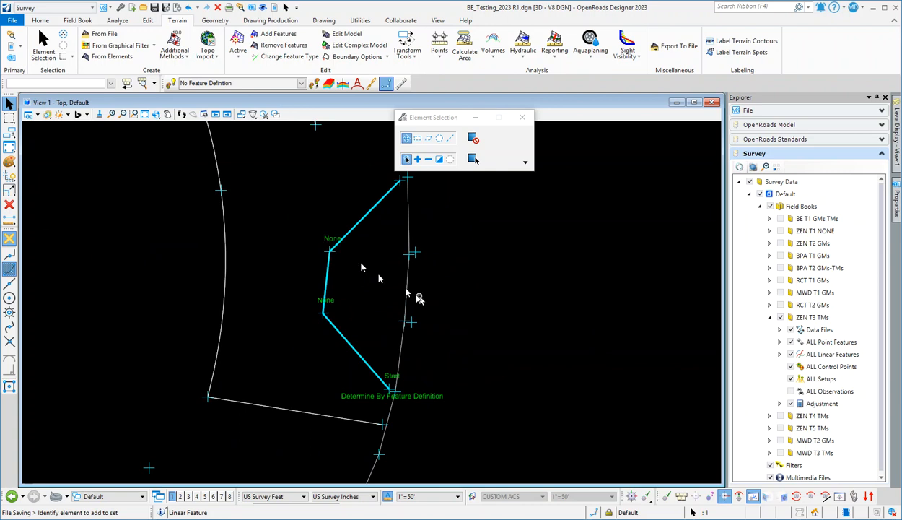
{"action": "scroll", "coordinate": [384, 303], "scroll_direction": "down", "scroll_amount": 4}
{"action": "scroll", "coordinate": [384, 303], "scroll_direction": "down", "scroll_amount": 5}
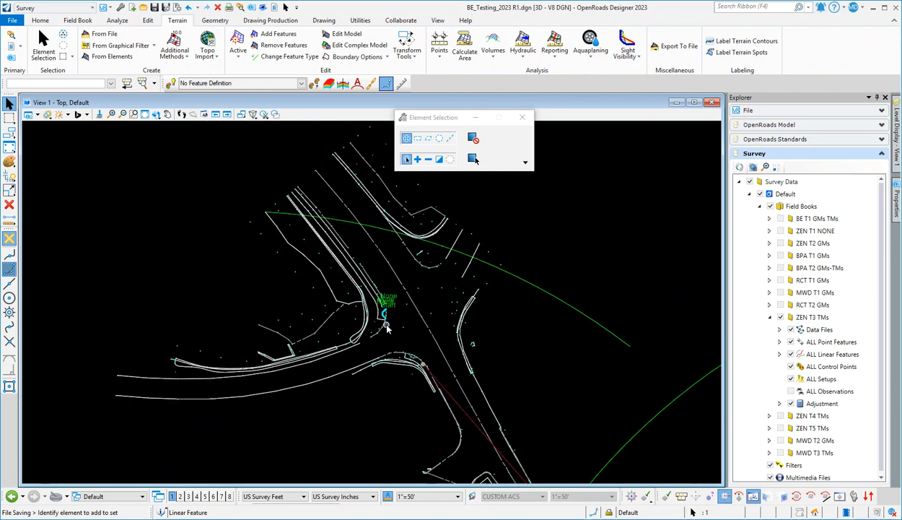
{"action": "scroll", "coordinate": [386, 307], "scroll_direction": "up", "scroll_amount": 8}
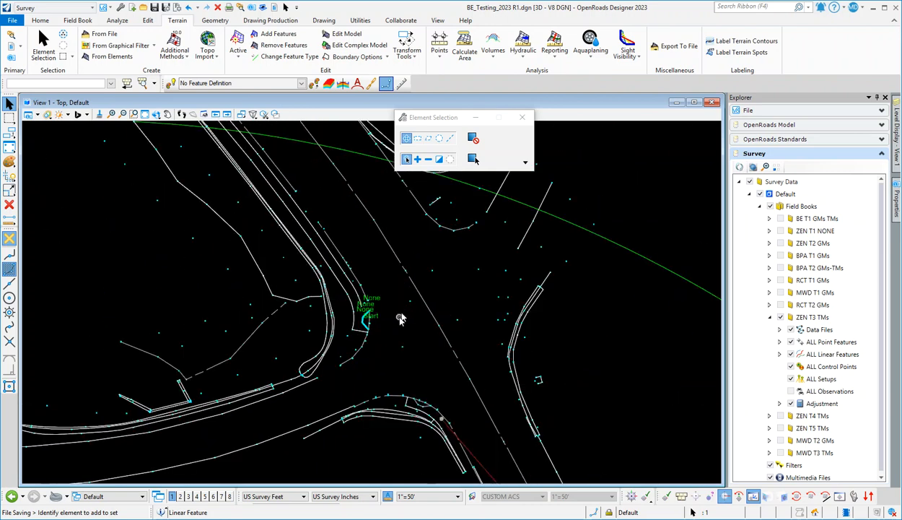
{"action": "scroll", "coordinate": [394, 366], "scroll_direction": "up", "scroll_amount": 3}
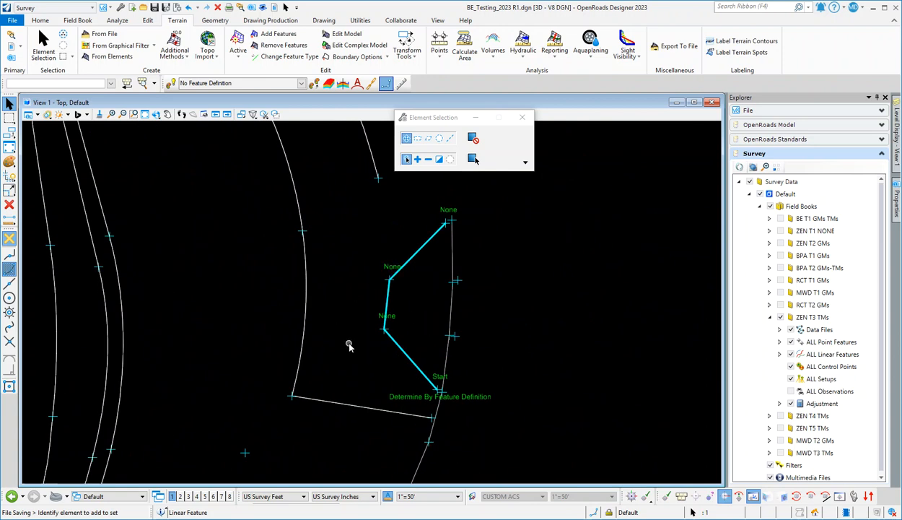
{"action": "scroll", "coordinate": [382, 347], "scroll_direction": "up", "scroll_amount": 2}
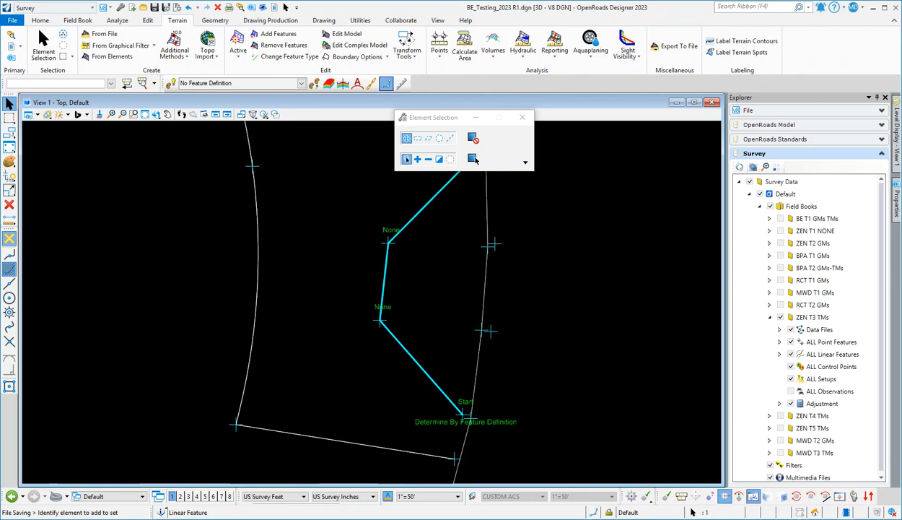
{"action": "left_click", "coordinate": [771, 318]}
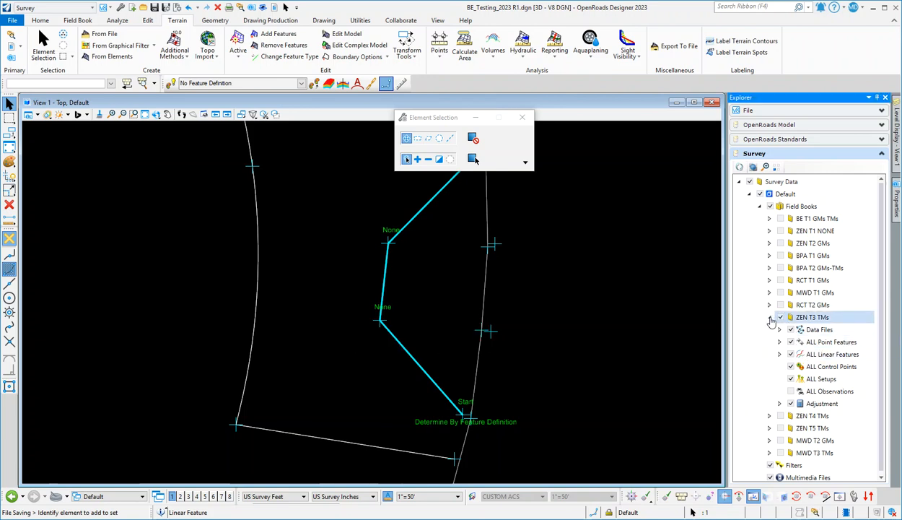
Display the MWD T2 GMs field book in place of ZEN T3 TMs and fit its survey data in the view
{"action": "left_click", "coordinate": [781, 319]}
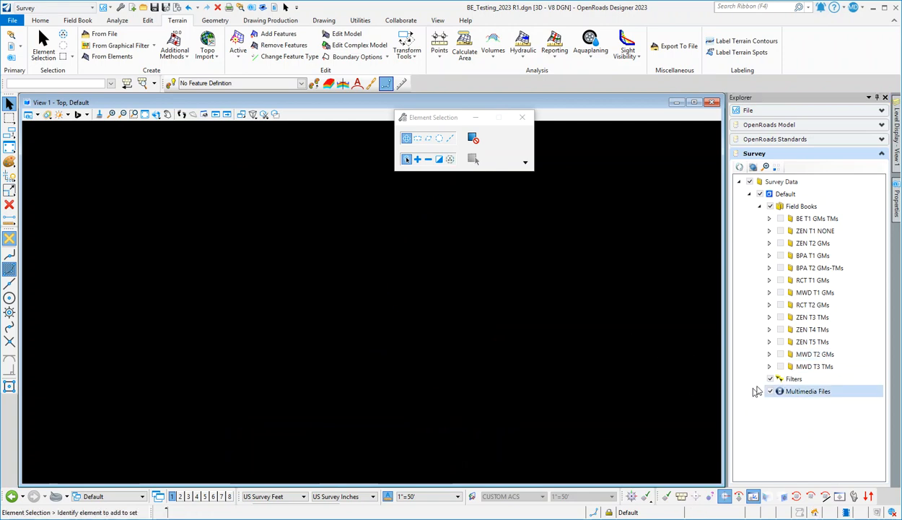
{"action": "left_click", "coordinate": [780, 353]}
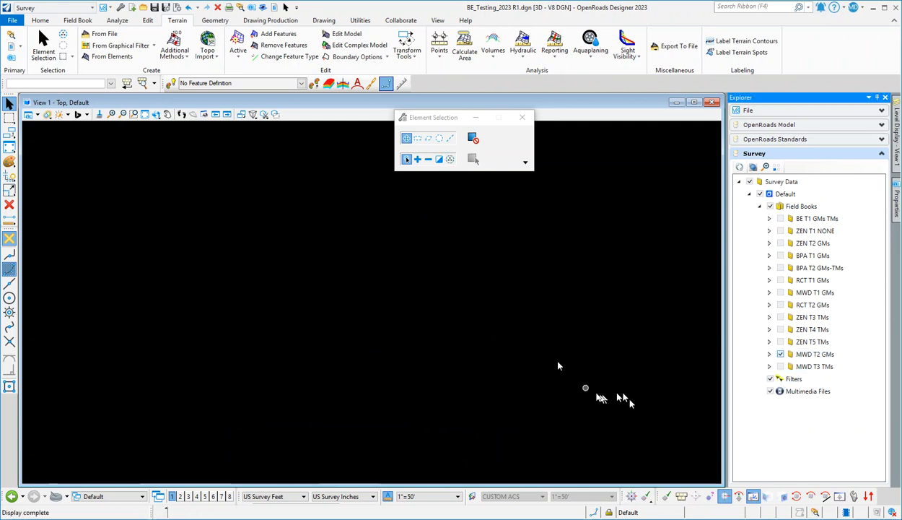
{"action": "left_click", "coordinate": [145, 116]}
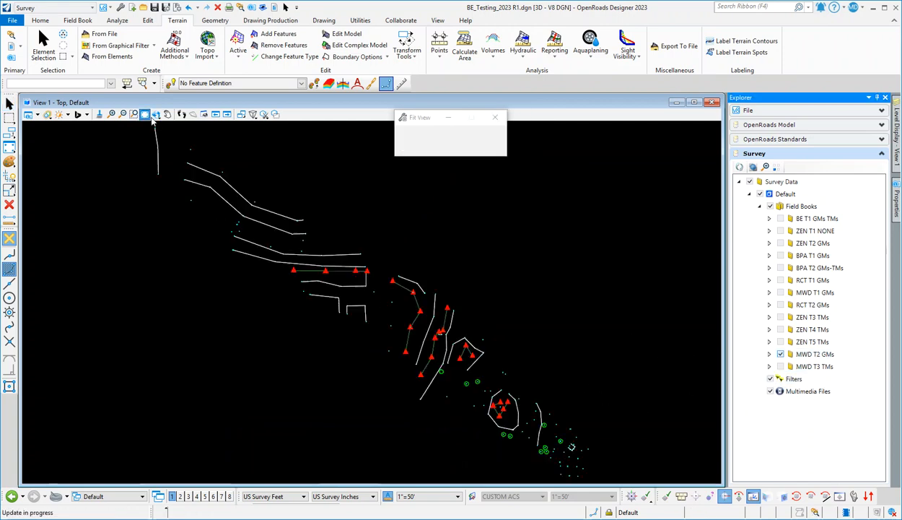
{"action": "scroll", "coordinate": [476, 355], "scroll_direction": "up", "scroll_amount": 2}
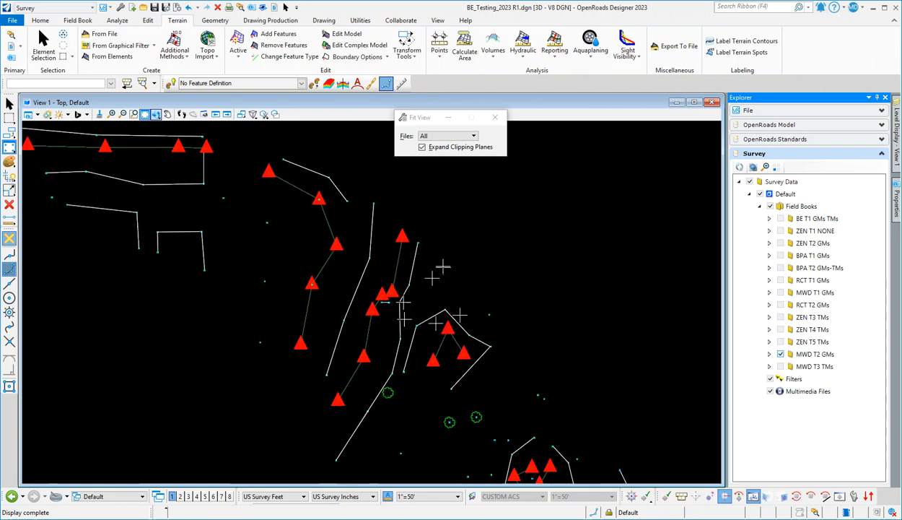
{"action": "left_click", "coordinate": [9, 105]}
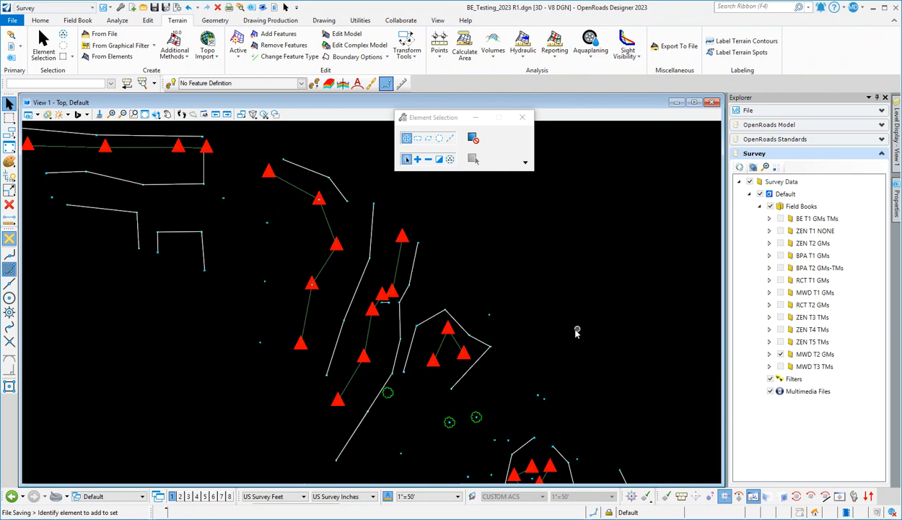
Widen the Explorer to read the data file name inside the MWD T2 GMs field book, and collapse the field book
{"action": "left_click", "coordinate": [769, 354]}
{"action": "left_click", "coordinate": [780, 366]}
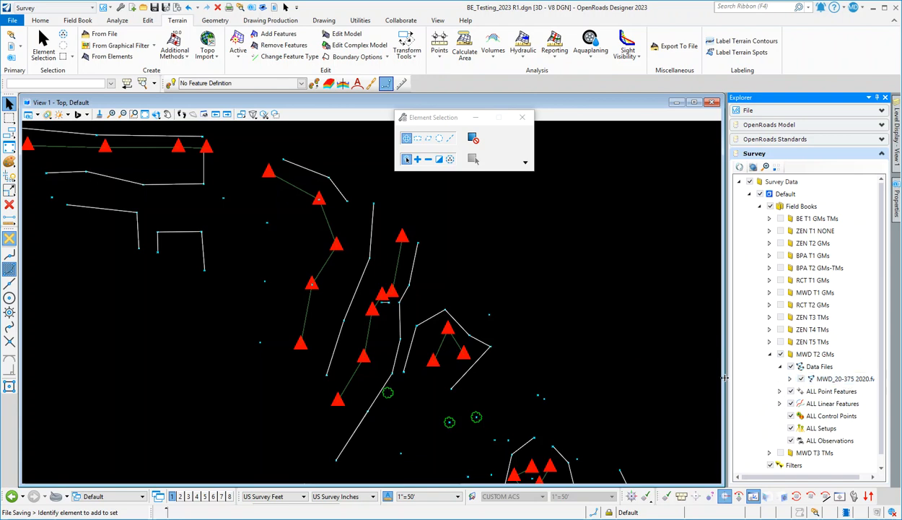
{"action": "left_click_drag", "start_coordinate": [724, 377], "coordinate": [684, 377]}
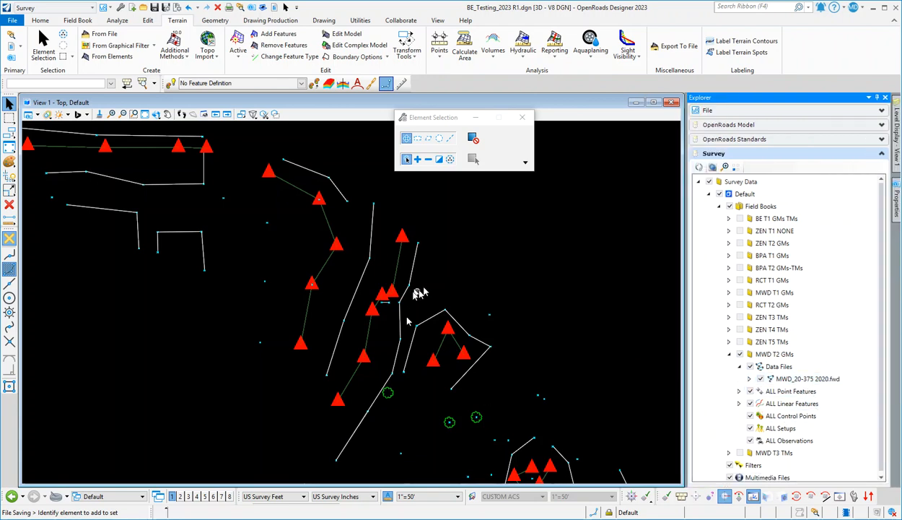
{"action": "left_click", "coordinate": [728, 355]}
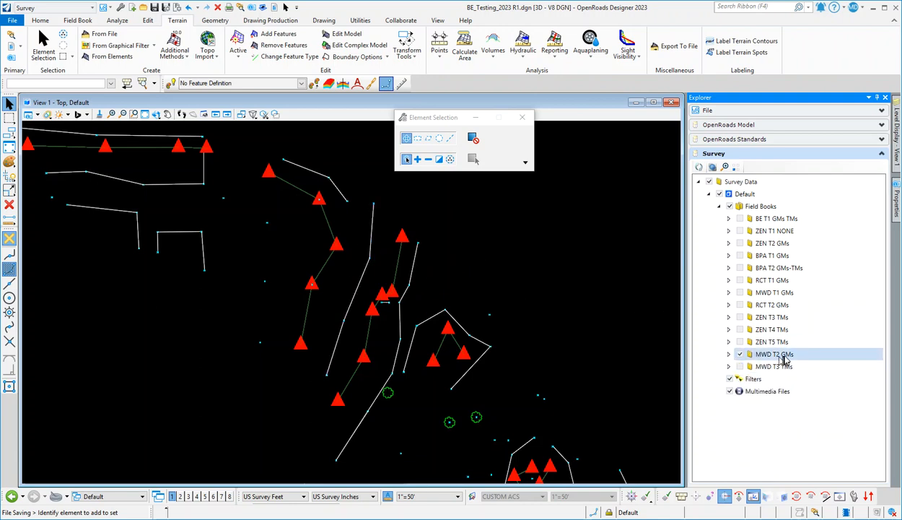
Select the long linear feature between the two chains of red triangles, examine its vertices for link codes, and clear the selection
{"action": "left_click", "coordinate": [368, 239]}
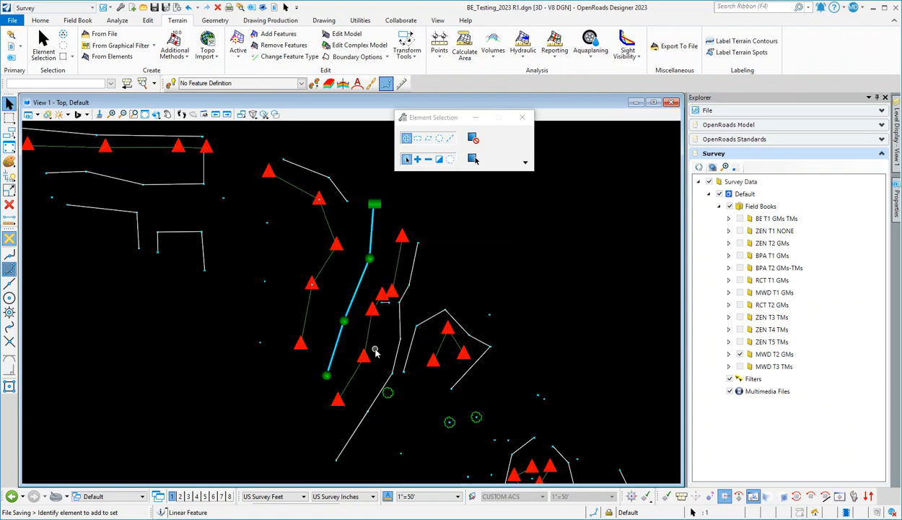
{"action": "scroll", "coordinate": [339, 297], "scroll_direction": "up", "scroll_amount": 2}
{"action": "scroll", "coordinate": [346, 298], "scroll_direction": "down", "scroll_amount": 8}
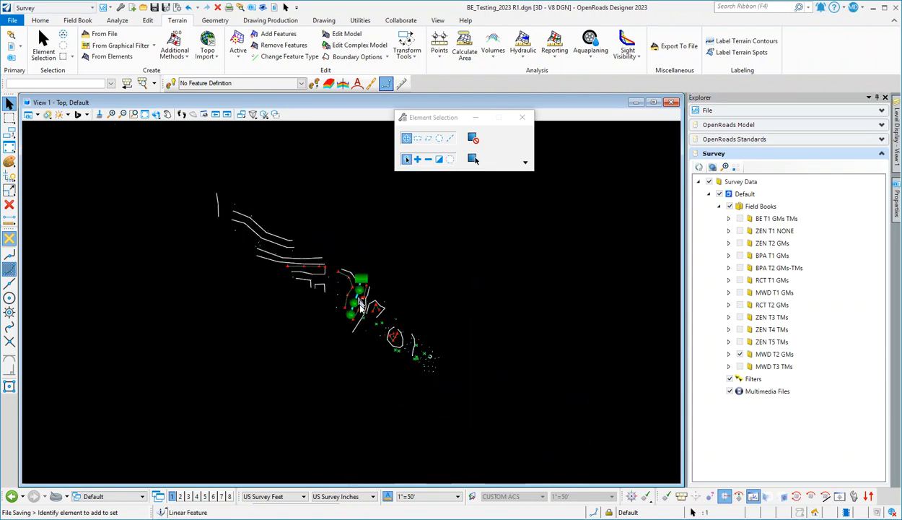
{"action": "scroll", "coordinate": [359, 316], "scroll_direction": "up", "scroll_amount": 6}
{"action": "scroll", "coordinate": [363, 303], "scroll_direction": "down", "scroll_amount": 2}
{"action": "scroll", "coordinate": [397, 367], "scroll_direction": "up", "scroll_amount": 3}
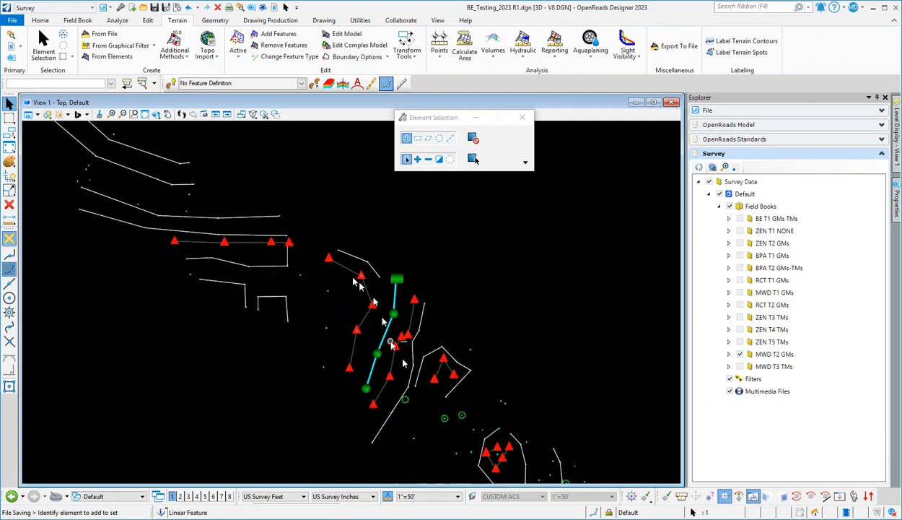
{"action": "left_click", "coordinate": [561, 278]}
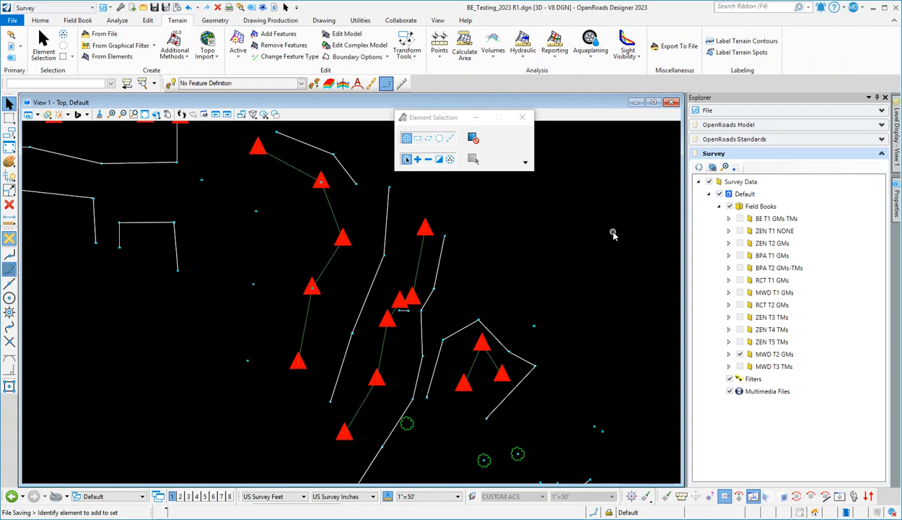
Display the BE T1 GMs TMs field book in place of MWD T2 GMs and fit its survey data in the view
{"action": "left_click", "coordinate": [740, 354]}
{"action": "left_click", "coordinate": [740, 218]}
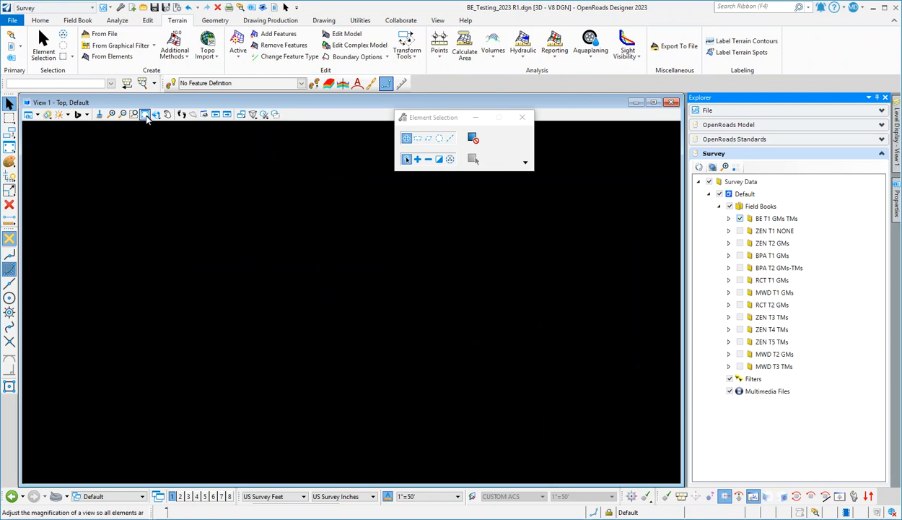
{"action": "left_click", "coordinate": [156, 114]}
{"action": "scroll", "coordinate": [303, 300], "scroll_direction": "up", "scroll_amount": 4}
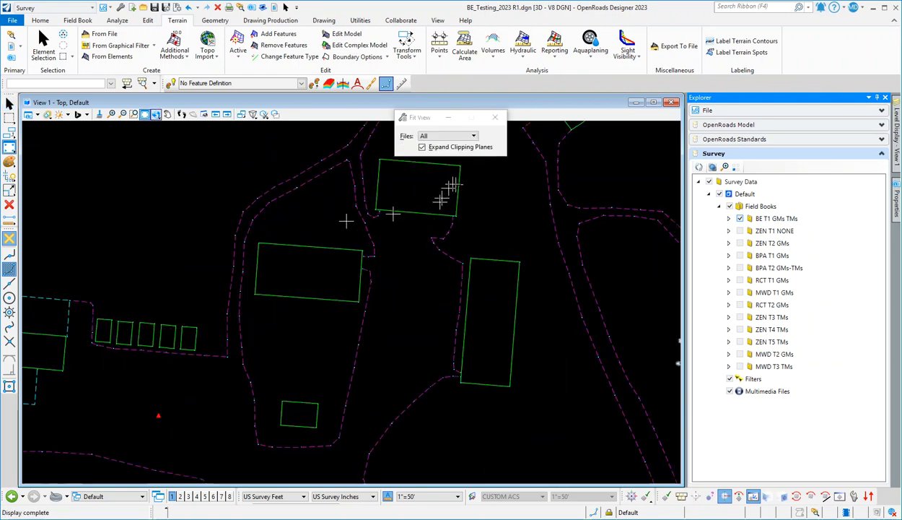
{"action": "left_click", "coordinate": [9, 104]}
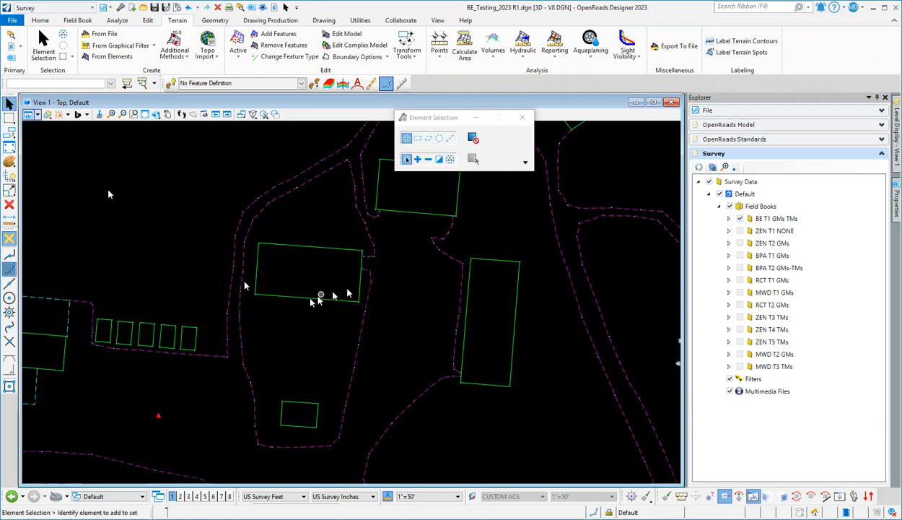
Select the green rectangular feature inside the dashed loop, compare its display with handles disabled and enabled, and clear the selection
{"action": "left_click", "coordinate": [324, 247]}
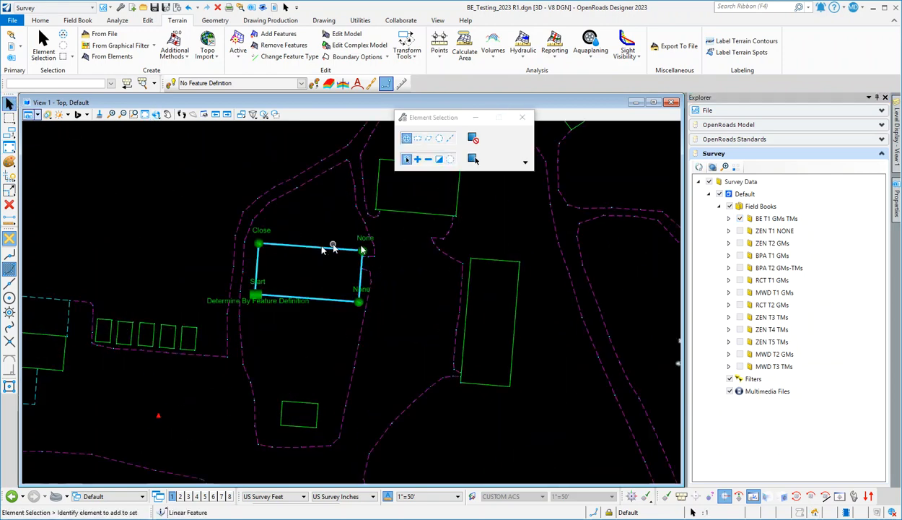
{"action": "left_click", "coordinate": [426, 121]}
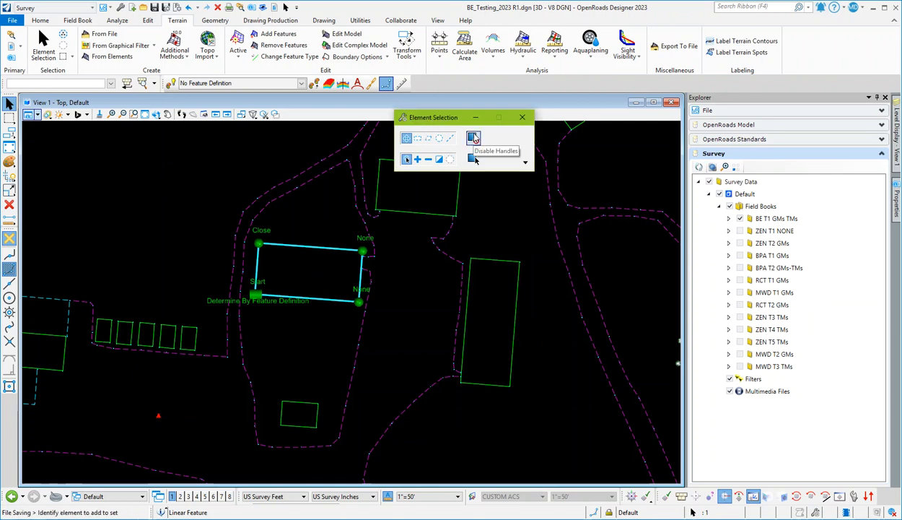
{"action": "left_click", "coordinate": [474, 138]}
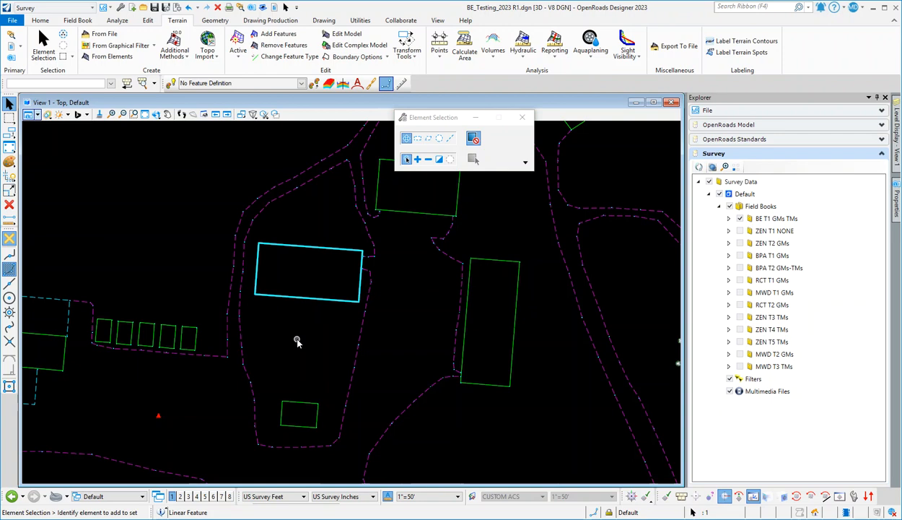
{"action": "left_click", "coordinate": [473, 140]}
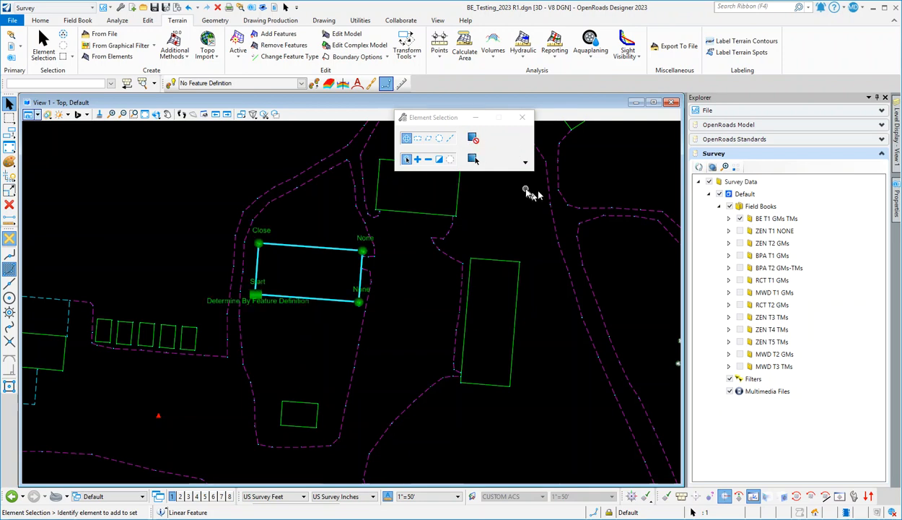
{"action": "left_click", "coordinate": [473, 139]}
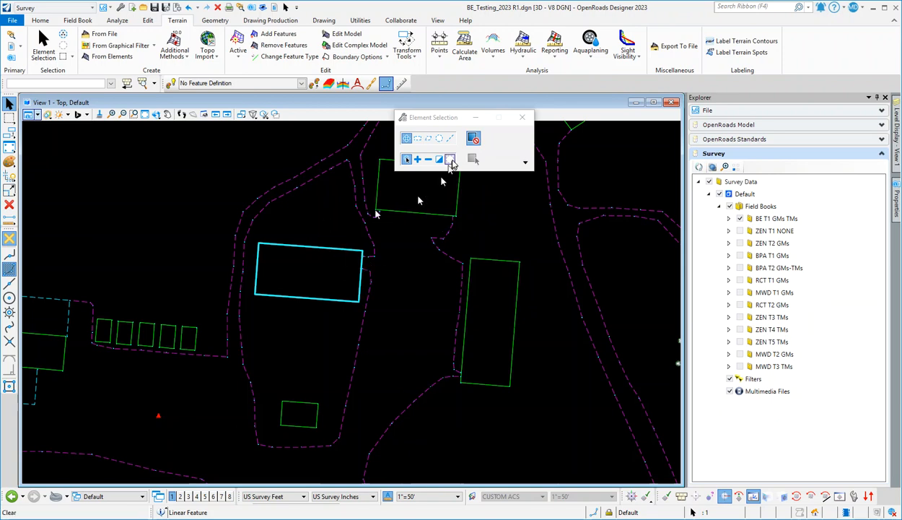
{"action": "left_click", "coordinate": [473, 139]}
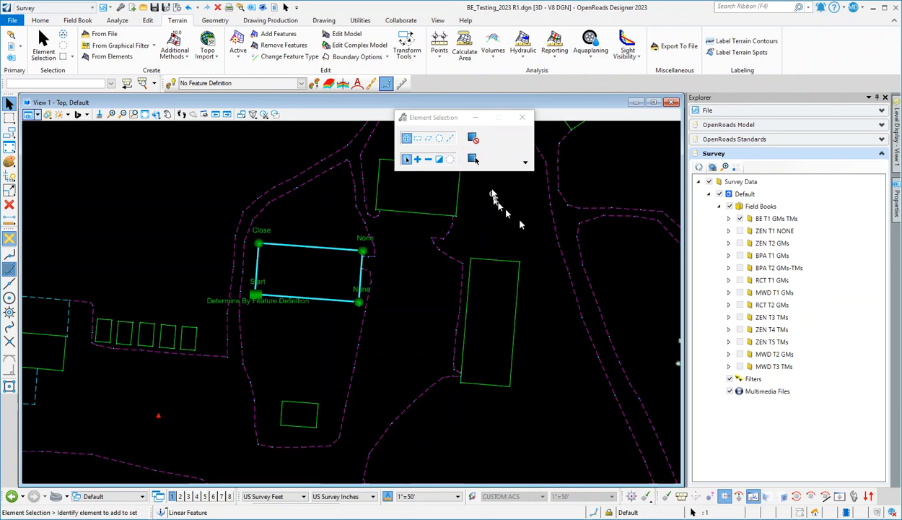
{"action": "left_click", "coordinate": [319, 265]}
{"action": "scroll", "coordinate": [282, 257], "scroll_direction": "up", "scroll_amount": 1}
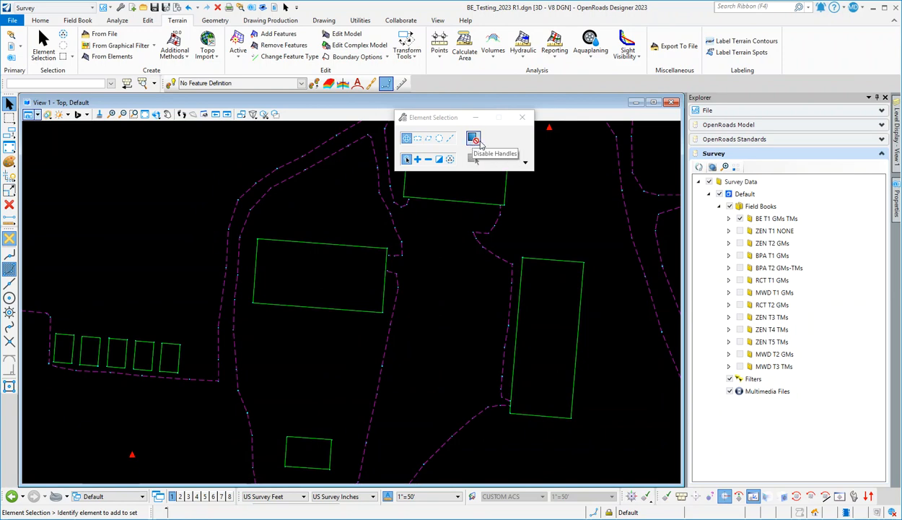
Reselect the rectangular feature to check how the Disable Handles option affects its link codes, and clear the selection
{"action": "left_click", "coordinate": [475, 138]}
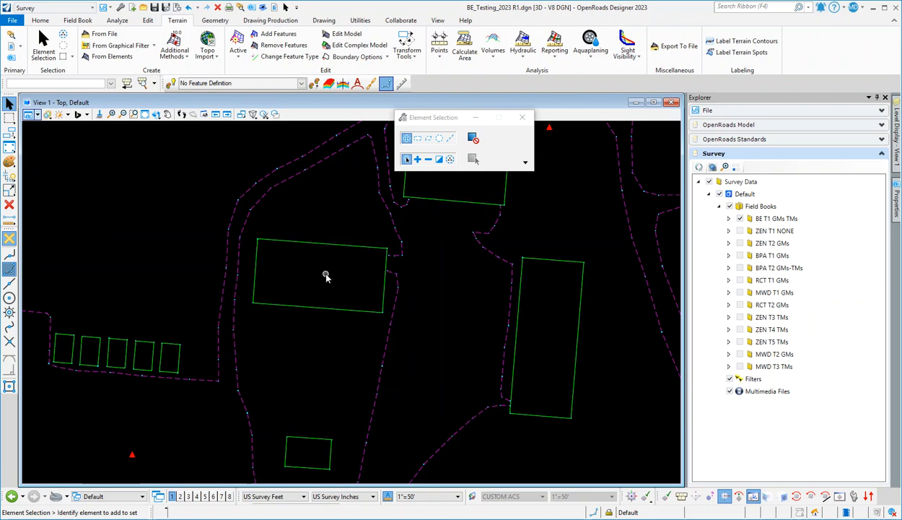
{"action": "left_click", "coordinate": [350, 249]}
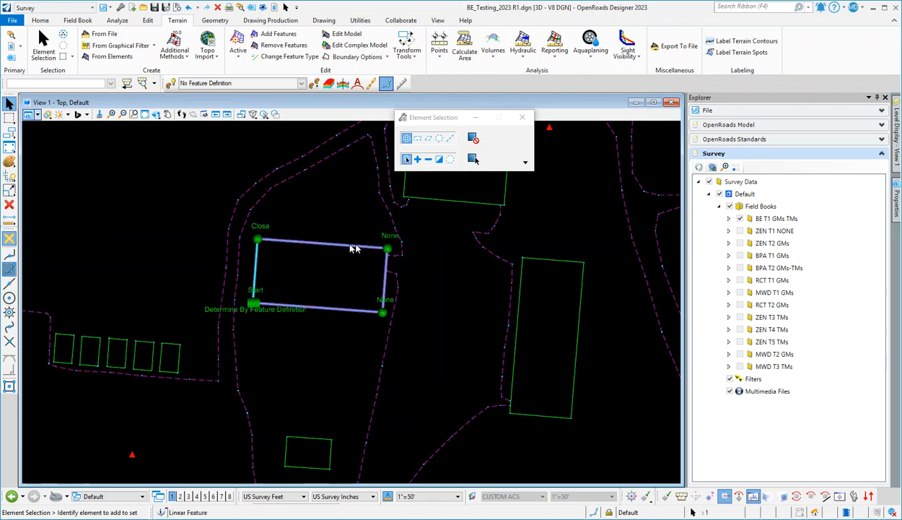
{"action": "left_click", "coordinate": [475, 139]}
{"action": "left_click", "coordinate": [476, 142]}
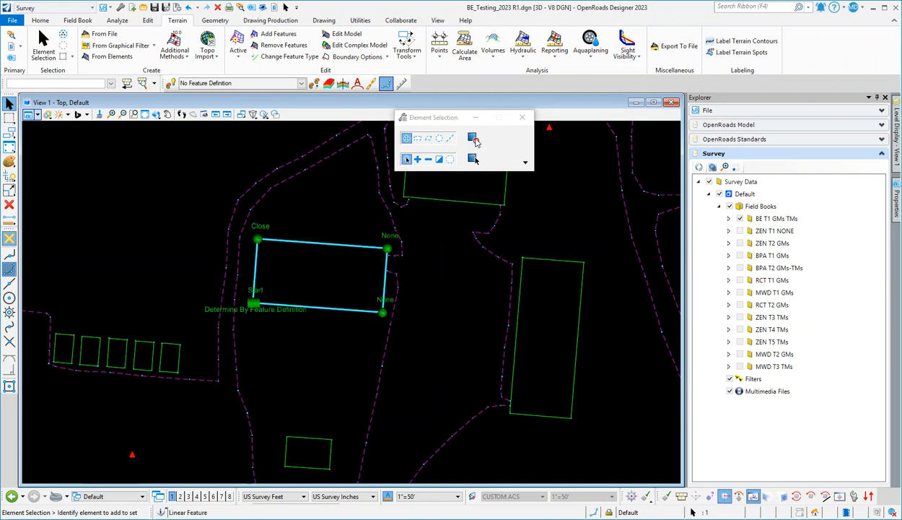
{"action": "left_click", "coordinate": [476, 142]}
{"action": "left_click", "coordinate": [476, 141]}
{"action": "left_click", "coordinate": [352, 232]}
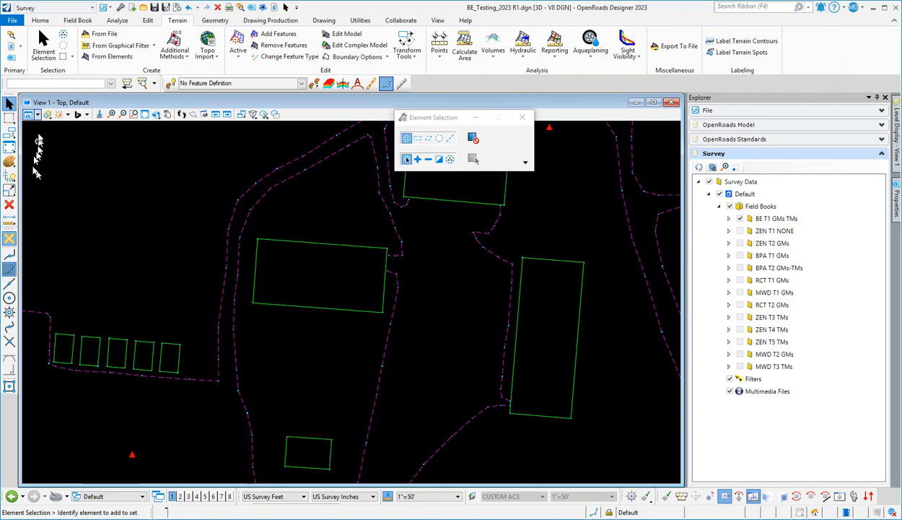
Review the presentation settings in the View Attributes of View 1 and close them
{"action": "left_click", "coordinate": [36, 115]}
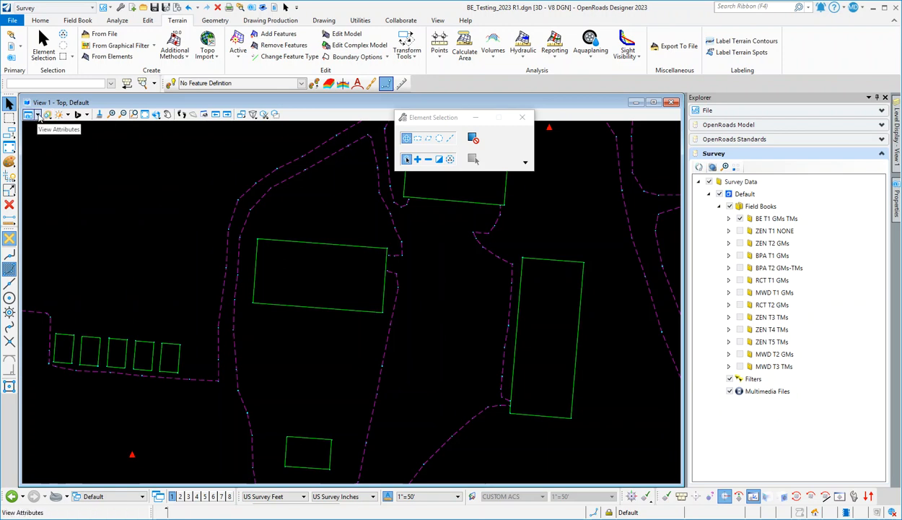
{"action": "left_click", "coordinate": [39, 116]}
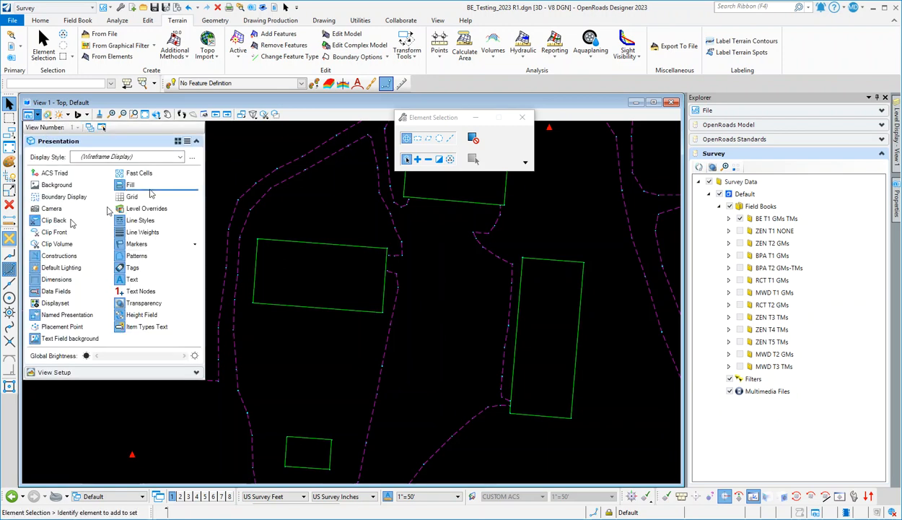
{"action": "mouse_move", "coordinate": [275, 242]}
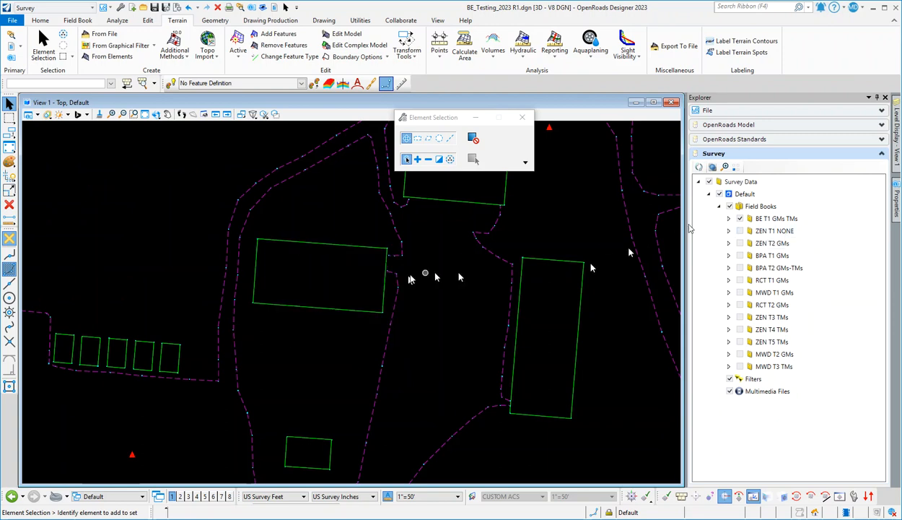
Select the rectangular feature again and examine its link codes at near and far magnifications, checking the View Attributes
{"action": "left_click", "coordinate": [351, 248]}
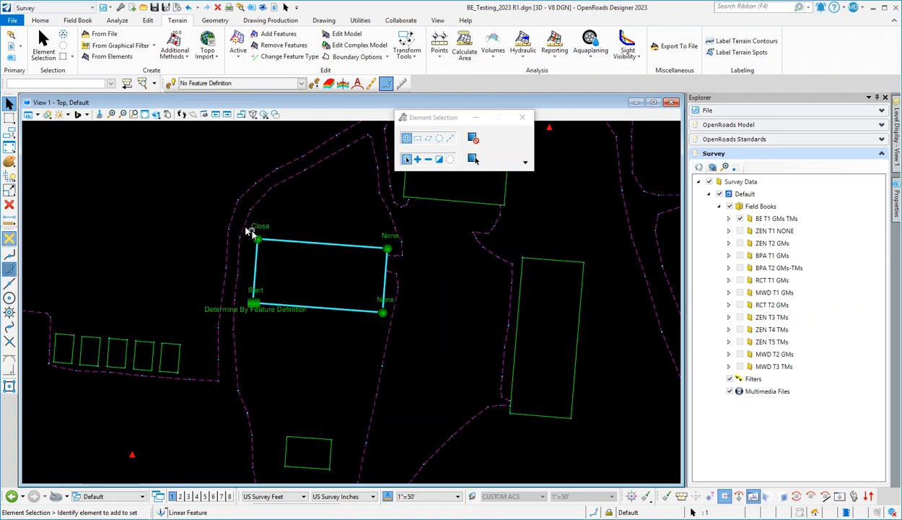
{"action": "left_click", "coordinate": [29, 115]}
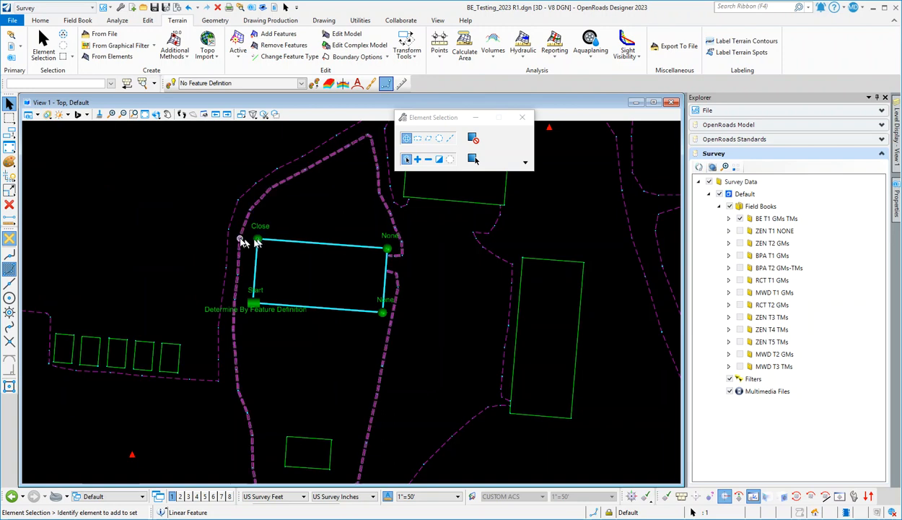
{"action": "scroll", "coordinate": [242, 240], "scroll_direction": "up", "scroll_amount": 5}
{"action": "scroll", "coordinate": [301, 312], "scroll_direction": "up", "scroll_amount": 4}
{"action": "scroll", "coordinate": [325, 248], "scroll_direction": "down", "scroll_amount": 5}
{"action": "scroll", "coordinate": [292, 245], "scroll_direction": "down", "scroll_amount": 8}
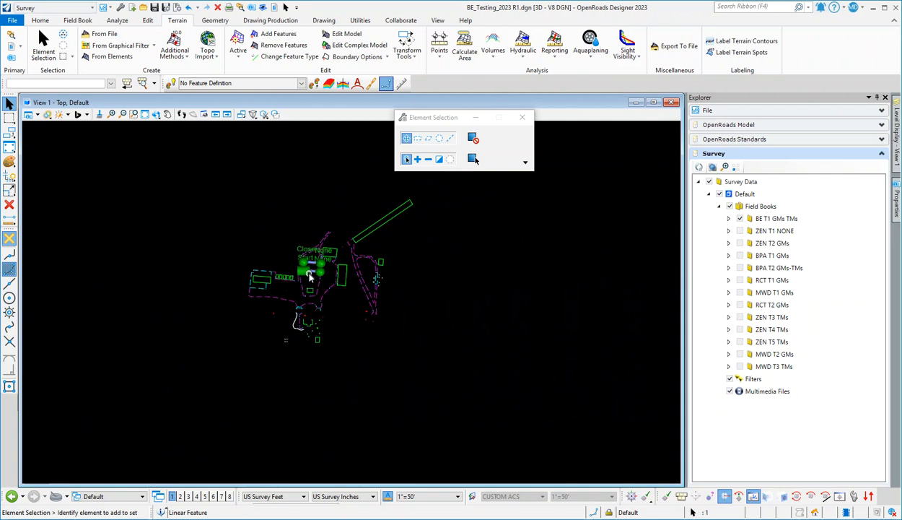
{"action": "scroll", "coordinate": [308, 256], "scroll_direction": "up", "scroll_amount": 2}
{"action": "scroll", "coordinate": [308, 257], "scroll_direction": "up", "scroll_amount": 5}
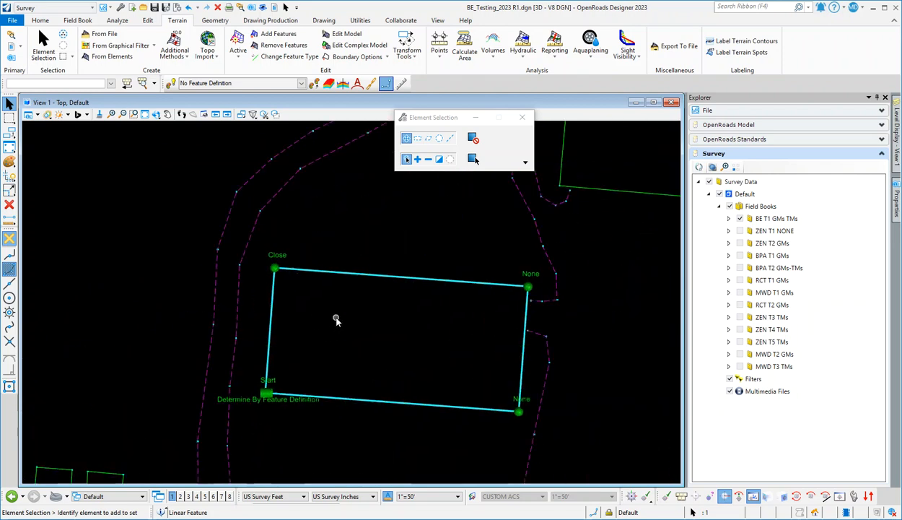
{"action": "scroll", "coordinate": [336, 320], "scroll_direction": "up", "scroll_amount": 1}
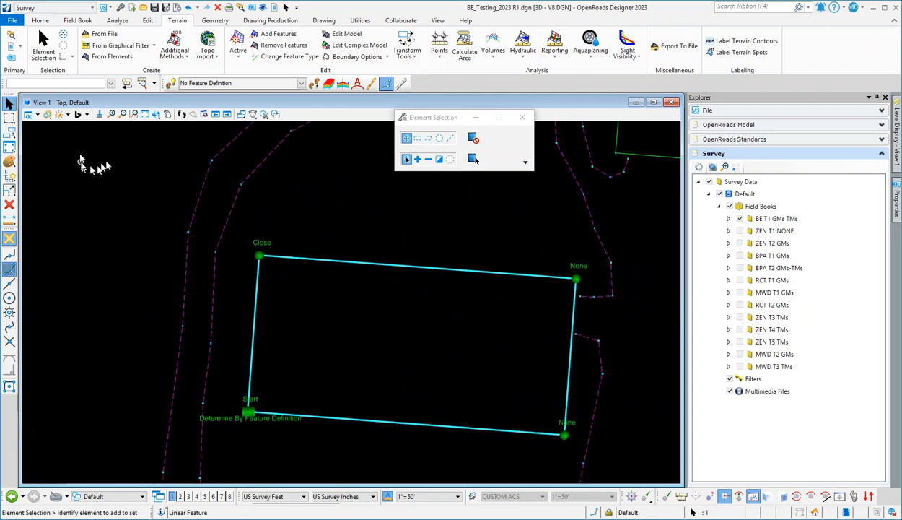
{"action": "left_click", "coordinate": [30, 114]}
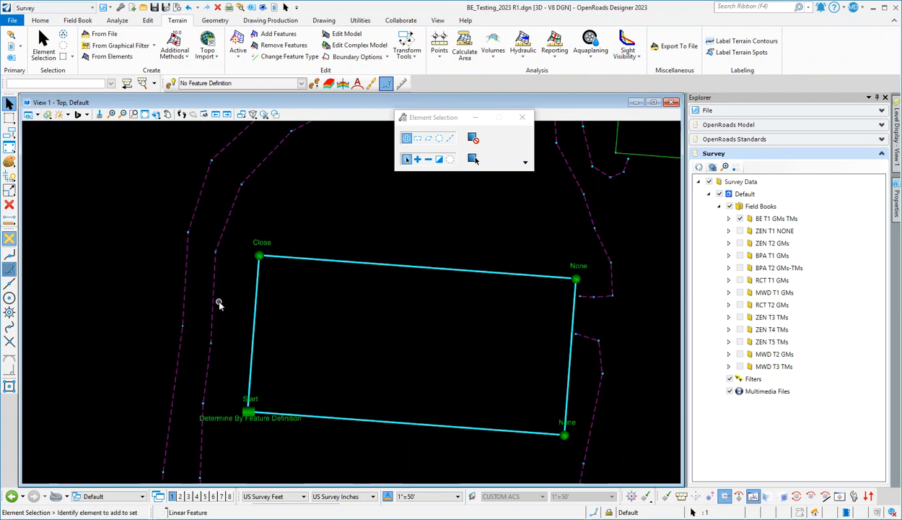
Compare the selected rectangular feature's link code labels at near and far magnifications, and clear the selection
{"action": "scroll", "coordinate": [260, 255], "scroll_direction": "up", "scroll_amount": 4}
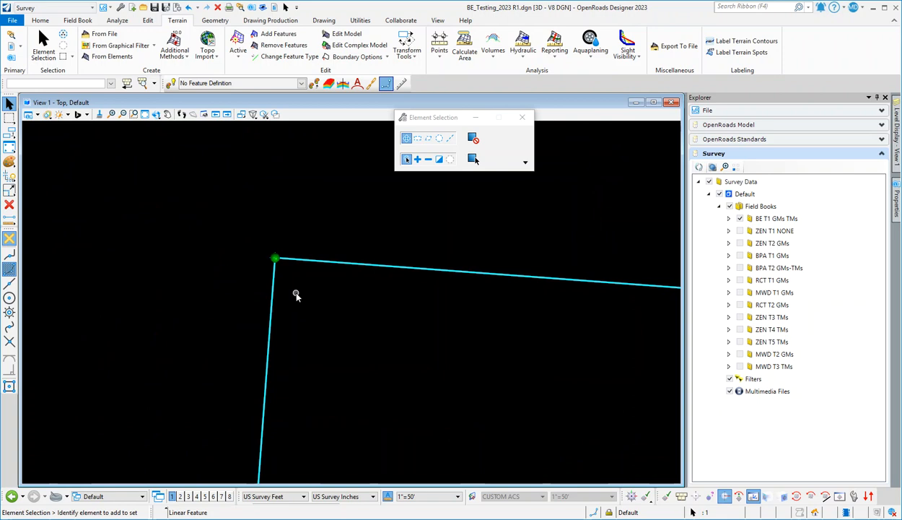
{"action": "scroll", "coordinate": [289, 262], "scroll_direction": "down", "scroll_amount": 5}
{"action": "scroll", "coordinate": [289, 264], "scroll_direction": "down", "scroll_amount": 8}
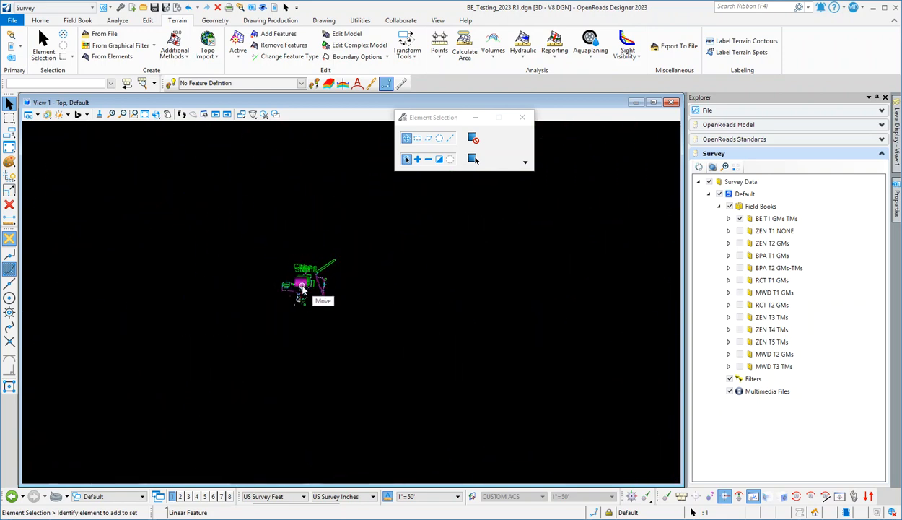
{"action": "scroll", "coordinate": [300, 289], "scroll_direction": "up", "scroll_amount": 10}
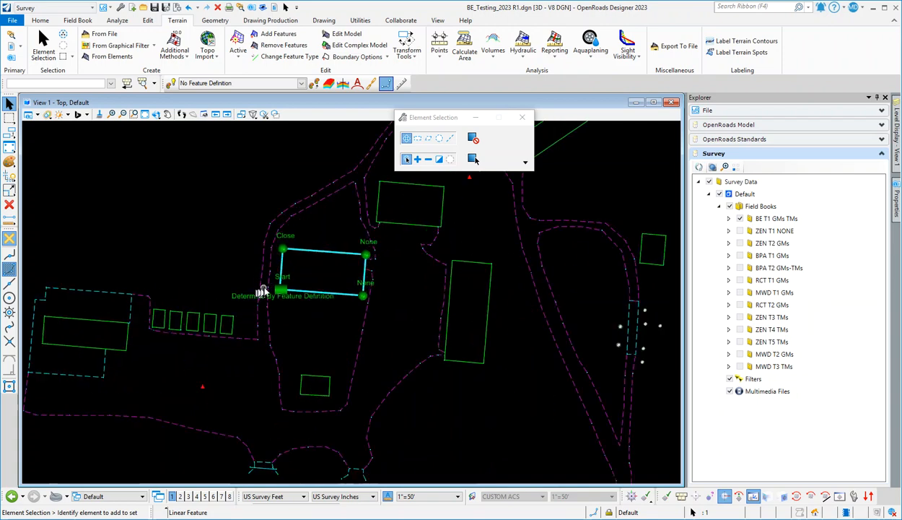
{"action": "scroll", "coordinate": [303, 220], "scroll_direction": "up", "scroll_amount": 8}
{"action": "scroll", "coordinate": [303, 232], "scroll_direction": "up", "scroll_amount": 2}
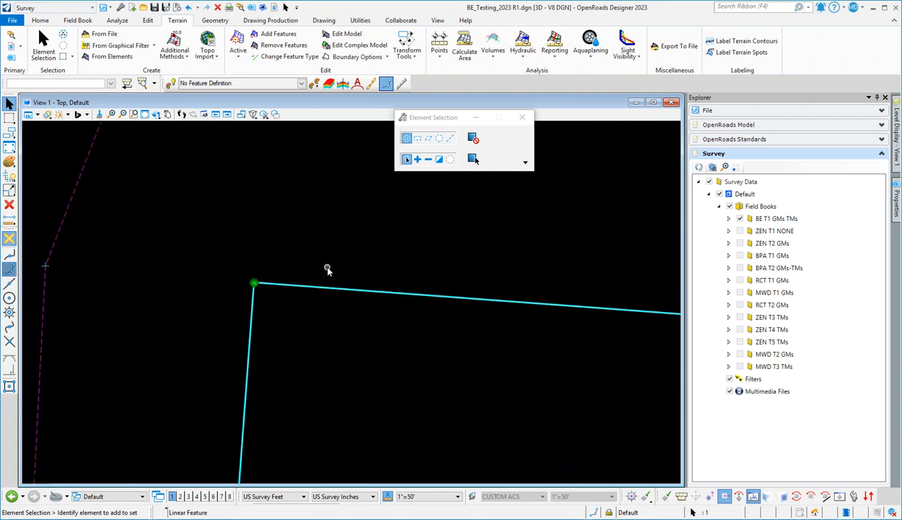
{"action": "left_click", "coordinate": [38, 117]}
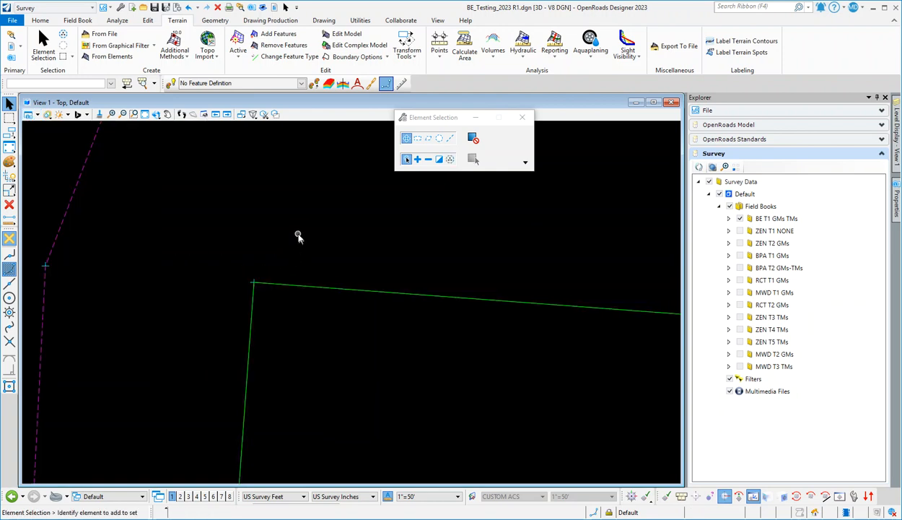
Hide the BE T1 GMs TMs field book, display ZEN T2 GMs instead, and fit its data in View 1
{"action": "scroll", "coordinate": [286, 226], "scroll_direction": "down", "scroll_amount": 5}
{"action": "scroll", "coordinate": [287, 197], "scroll_direction": "down", "scroll_amount": 3}
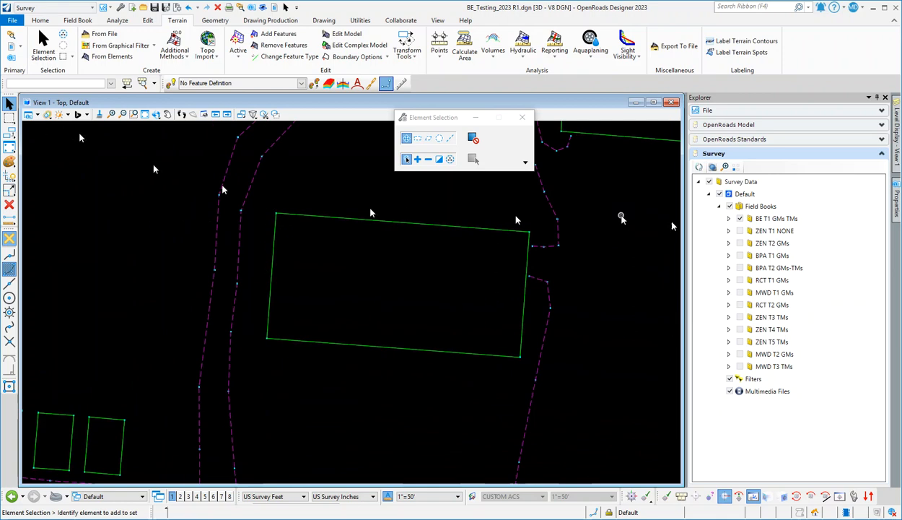
{"action": "left_click", "coordinate": [740, 218]}
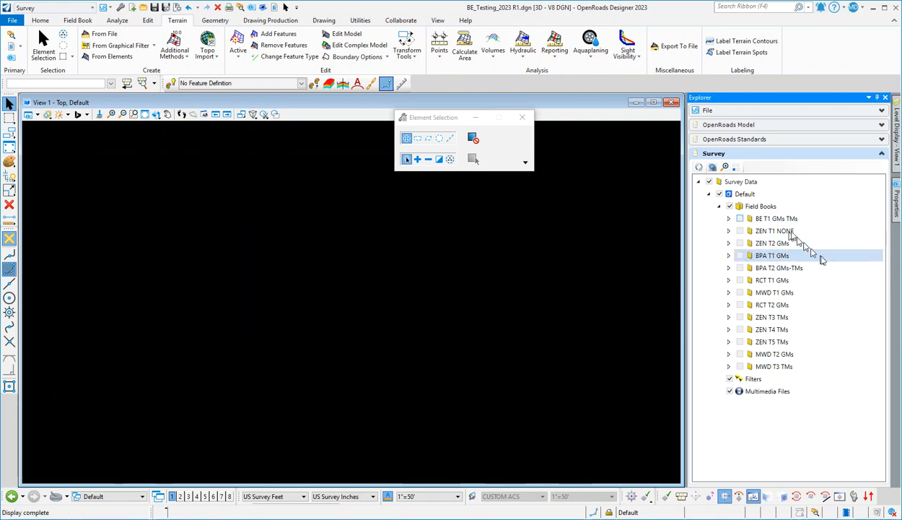
{"action": "left_click", "coordinate": [740, 243]}
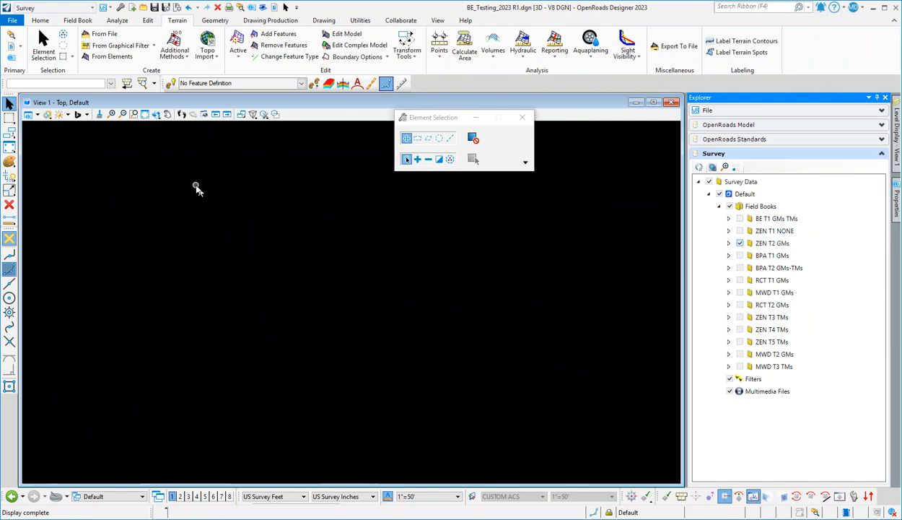
{"action": "left_click", "coordinate": [145, 114]}
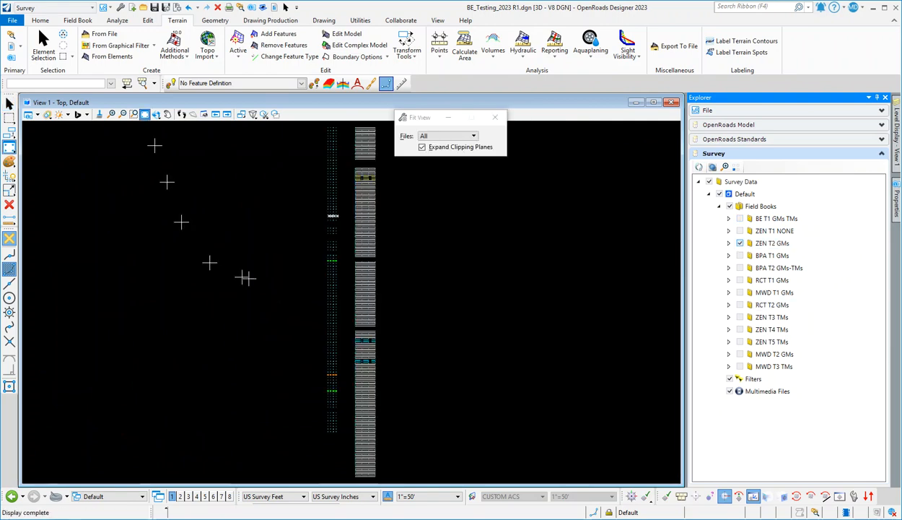
Select the upper line of a group of three dashed linear features and check its link code display at several magnifications
{"action": "scroll", "coordinate": [349, 313], "scroll_direction": "up", "scroll_amount": 10}
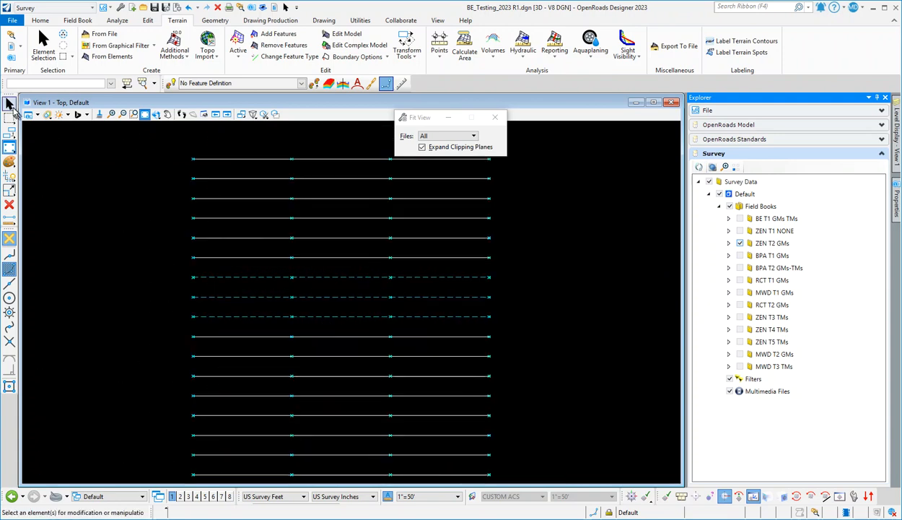
{"action": "right_click", "coordinate": [36, 138]}
{"action": "left_click", "coordinate": [339, 277]}
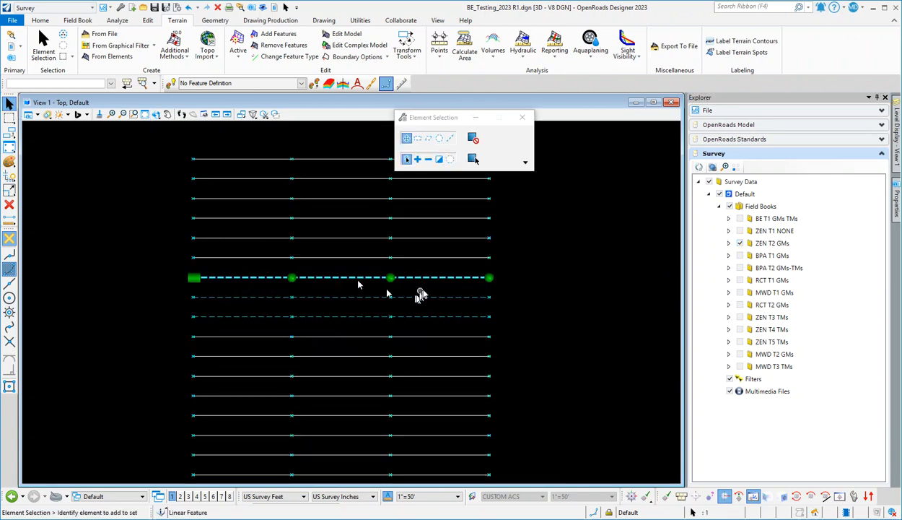
{"action": "scroll", "coordinate": [375, 301], "scroll_direction": "down", "scroll_amount": 1}
{"action": "scroll", "coordinate": [374, 306], "scroll_direction": "down", "scroll_amount": 3}
{"action": "scroll", "coordinate": [375, 308], "scroll_direction": "up", "scroll_amount": 4}
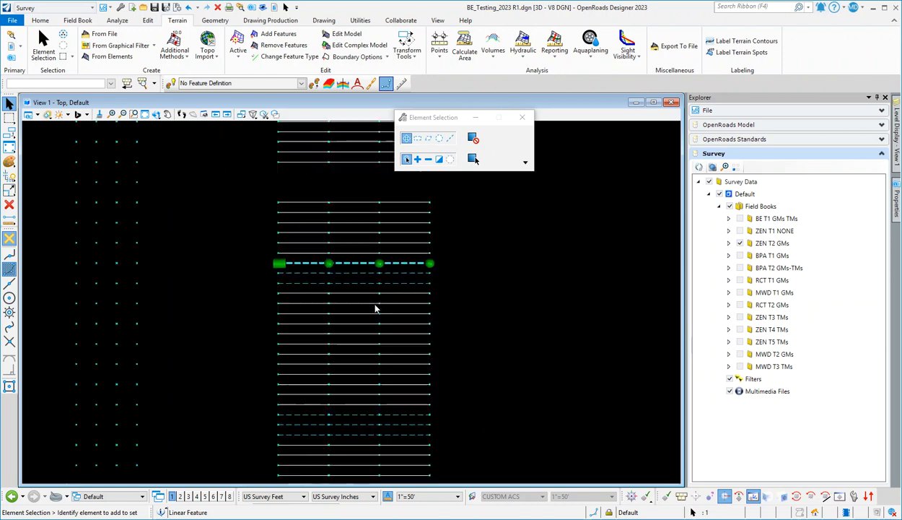
{"action": "scroll", "coordinate": [345, 249], "scroll_direction": "up", "scroll_amount": 2}
{"action": "scroll", "coordinate": [405, 289], "scroll_direction": "down", "scroll_amount": 4}
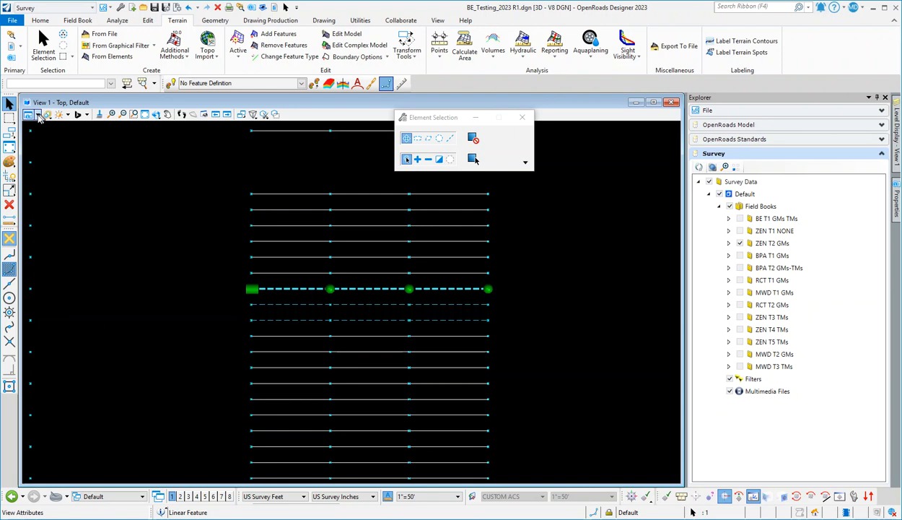
Check the View Attributes and the dashed feature's link codes at far and near magnifications, and clear the selection
{"action": "left_click", "coordinate": [39, 115]}
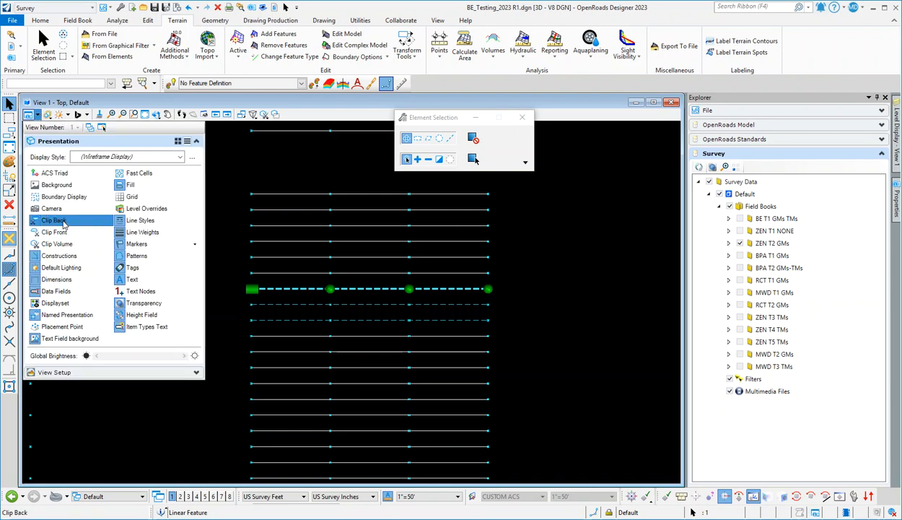
{"action": "scroll", "coordinate": [372, 289], "scroll_direction": "down", "scroll_amount": 3}
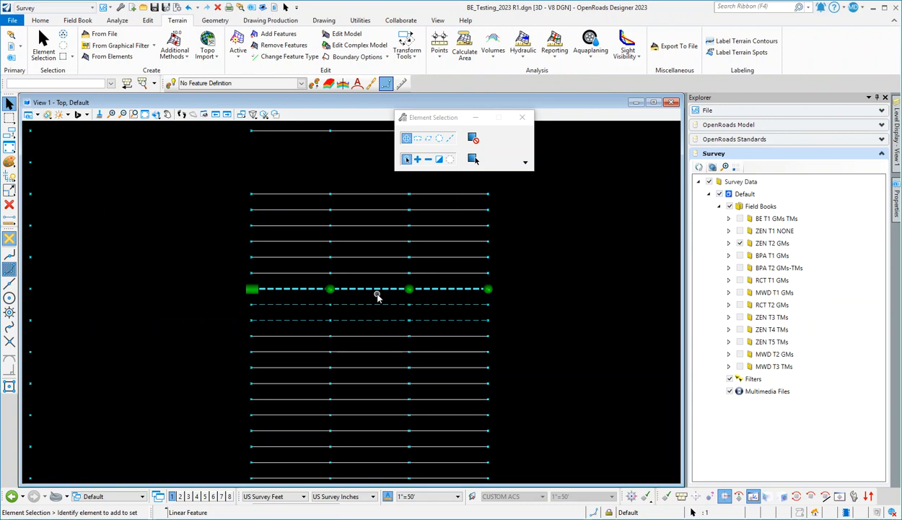
{"action": "scroll", "coordinate": [377, 296], "scroll_direction": "down", "scroll_amount": 5}
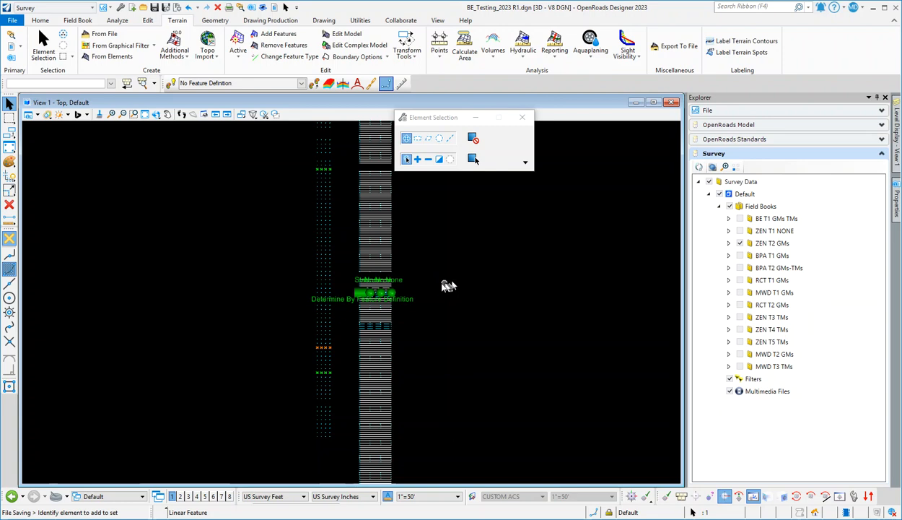
{"action": "scroll", "coordinate": [418, 294], "scroll_direction": "up", "scroll_amount": 5}
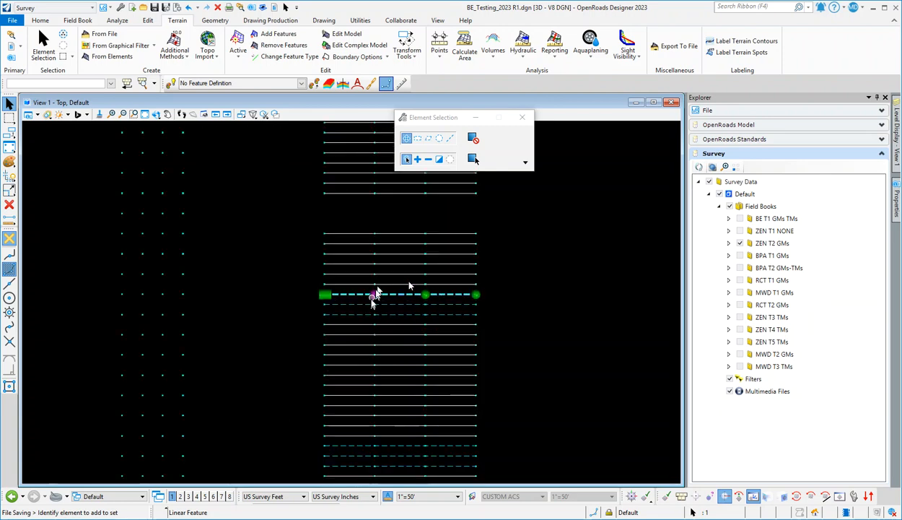
{"action": "left_click", "coordinate": [29, 114]}
{"action": "left_click", "coordinate": [32, 116]}
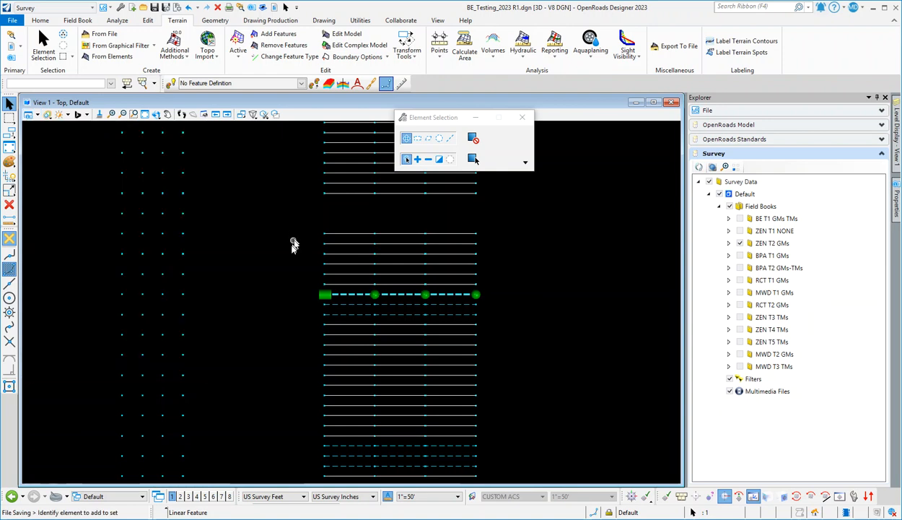
{"action": "left_click", "coordinate": [291, 254]}
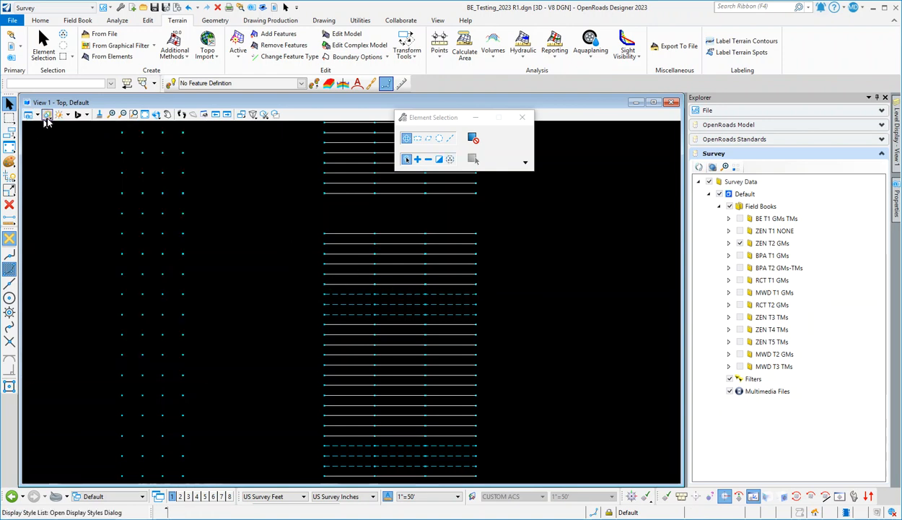
Check the view attributes again and reselect the upper dashed linear feature at a closer magnification
{"action": "left_click", "coordinate": [37, 116]}
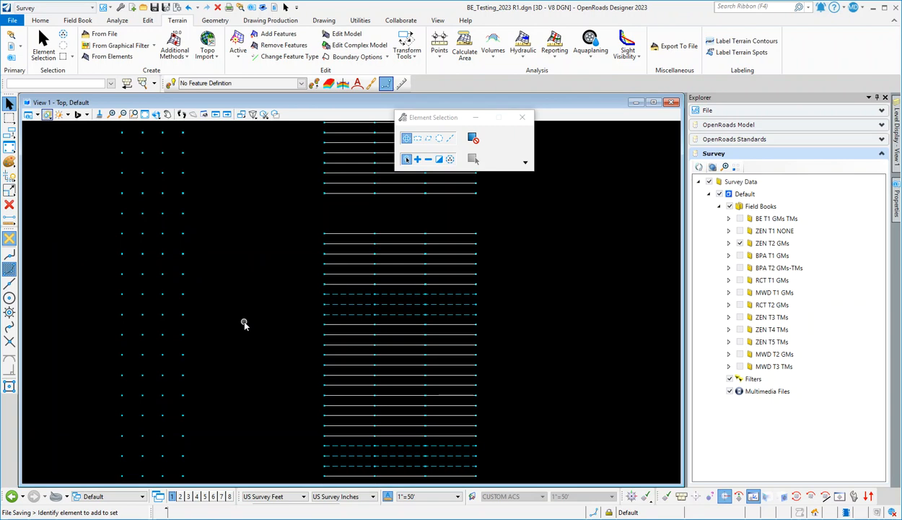
{"action": "scroll", "coordinate": [377, 299], "scroll_direction": "up", "scroll_amount": 6}
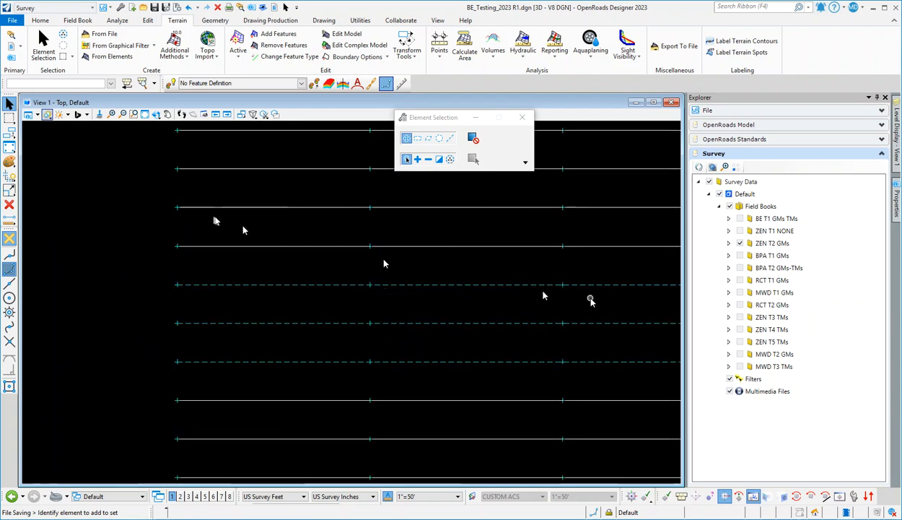
{"action": "left_click", "coordinate": [435, 287]}
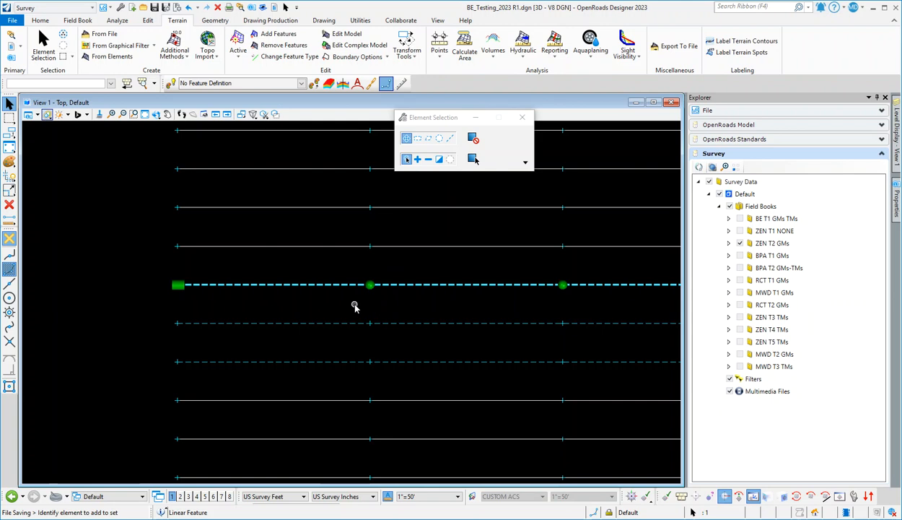
Review the Manipulator Settings in the View Options - Civil user preferences, collapsing Drainage and Utilities, Profile Annotation and Toggle Commands
{"action": "left_click", "coordinate": [13, 20]}
{"action": "left_click", "coordinate": [22, 221]}
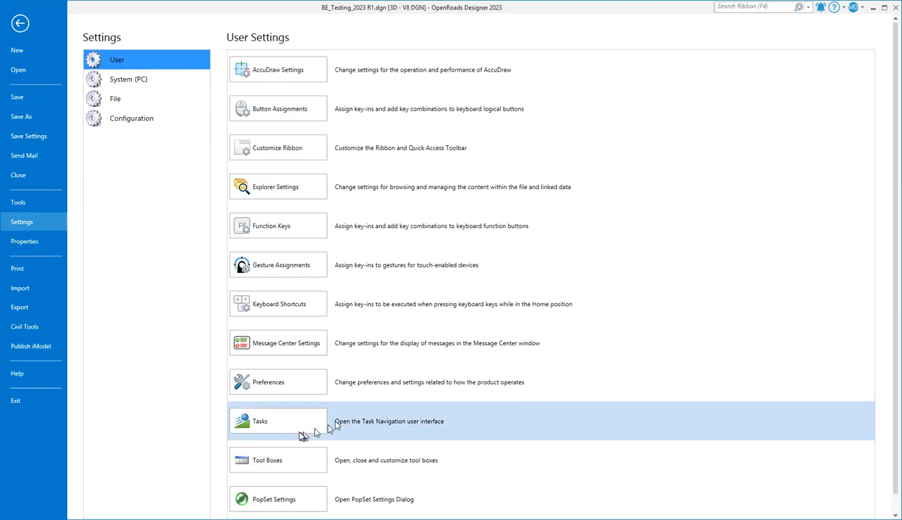
{"action": "left_click", "coordinate": [280, 383]}
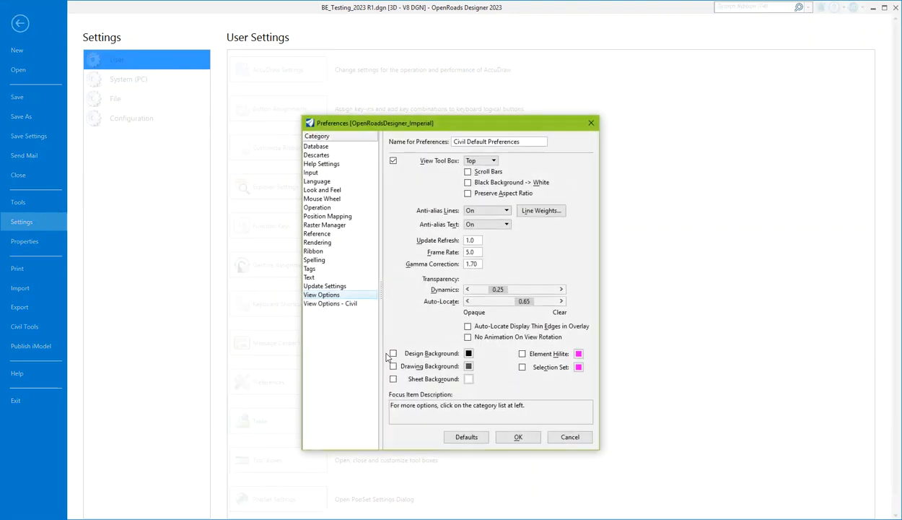
{"action": "left_click", "coordinate": [333, 305]}
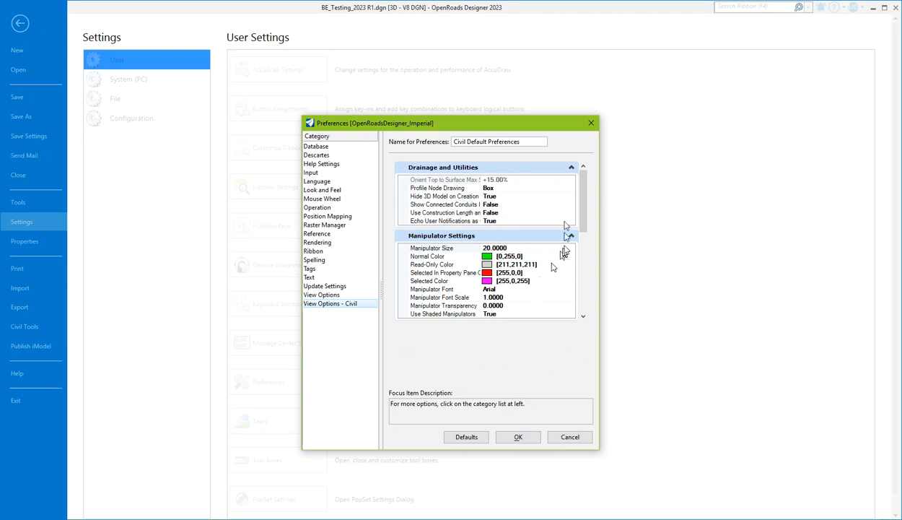
{"action": "left_click", "coordinate": [558, 167]}
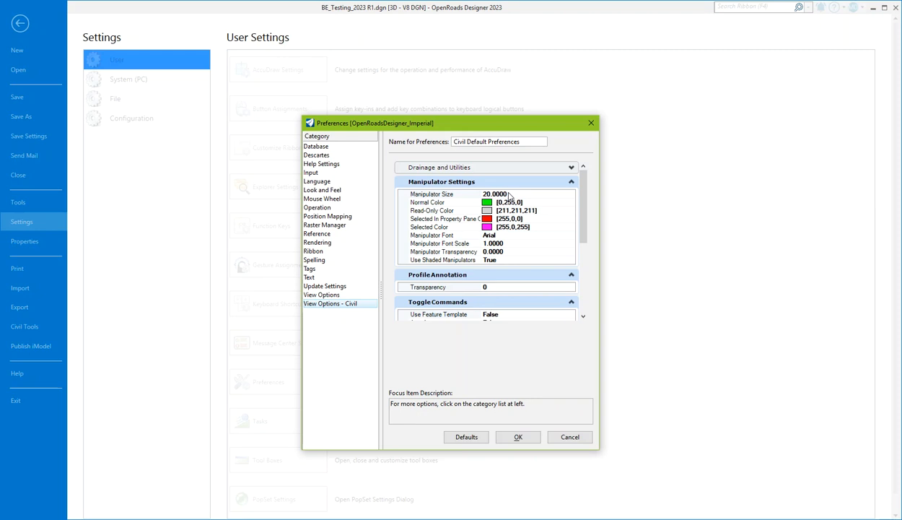
{"action": "left_click", "coordinate": [571, 275]}
{"action": "left_click", "coordinate": [571, 289]}
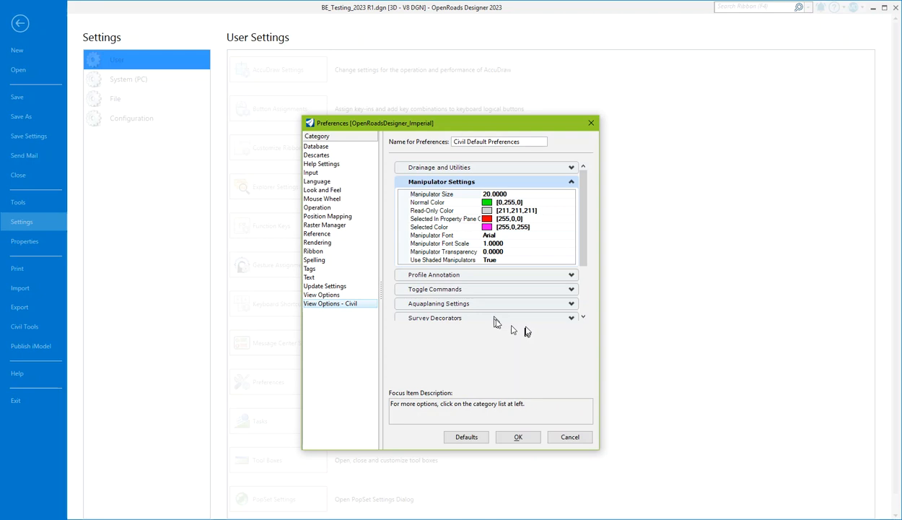
Review the Survey Locator preferences, cancel the Preferences dialog, and return to the drawing
{"action": "scroll", "coordinate": [560, 320], "scroll_direction": "down", "scroll_amount": 2}
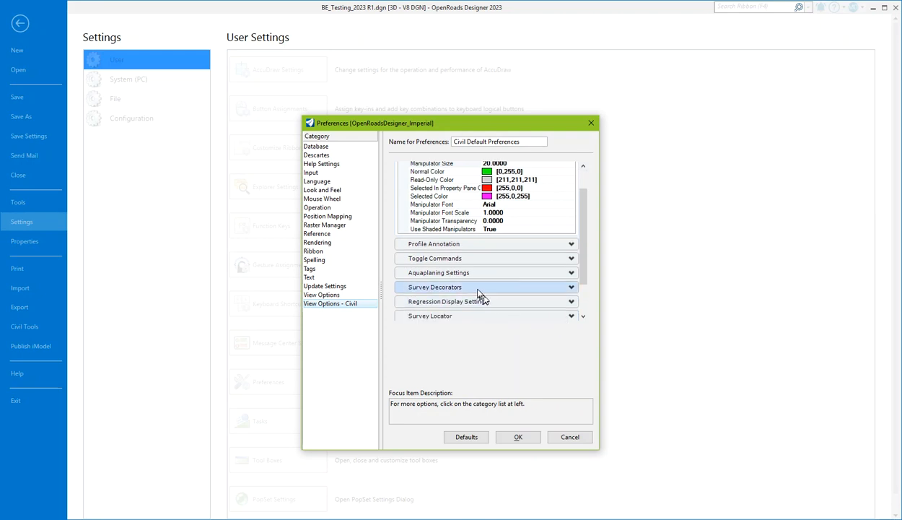
{"action": "scroll", "coordinate": [491, 303], "scroll_direction": "down", "scroll_amount": 1}
{"action": "left_click", "coordinate": [570, 300]}
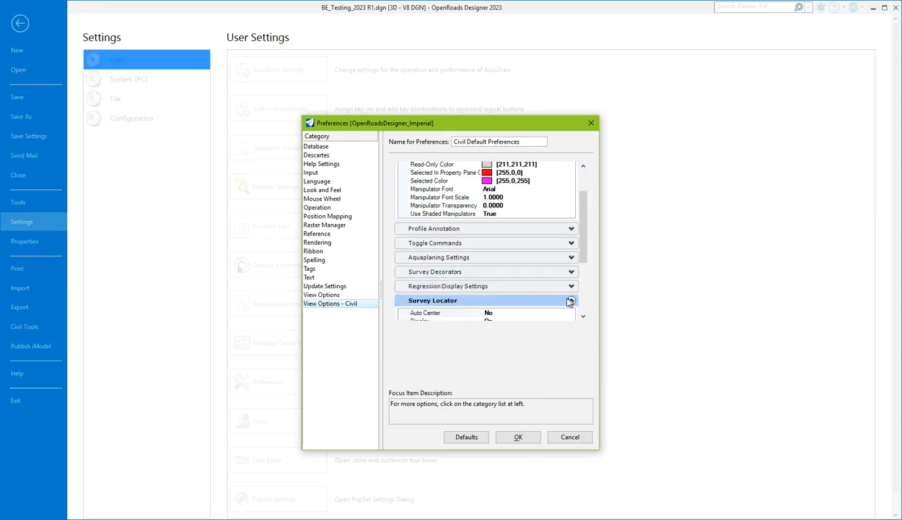
{"action": "scroll", "coordinate": [506, 286], "scroll_direction": "down", "scroll_amount": 1}
{"action": "scroll", "coordinate": [534, 278], "scroll_direction": "down", "scroll_amount": 1}
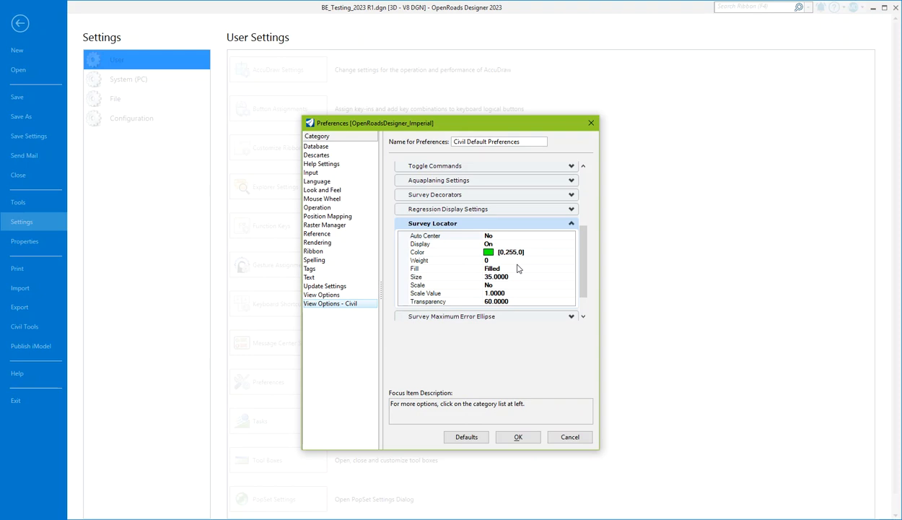
{"action": "left_click", "coordinate": [569, 438]}
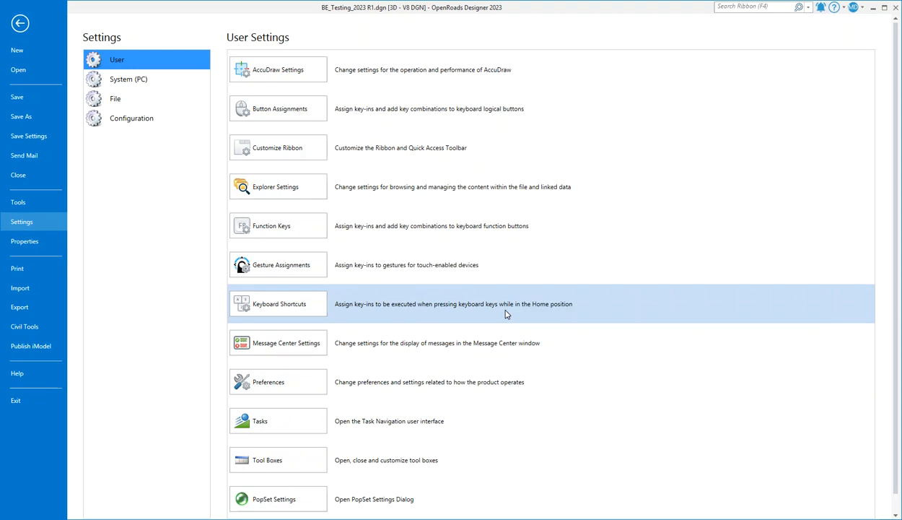
{"action": "left_click", "coordinate": [20, 23]}
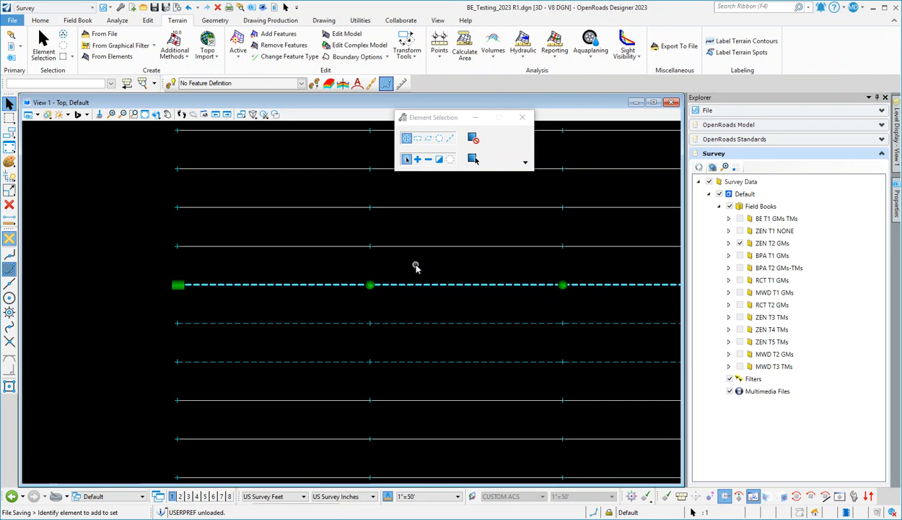
Review the link code options available for the second point of the selected dashed linear feature
{"action": "left_click", "coordinate": [371, 287]}
{"action": "mouse_move", "coordinate": [371, 248]}
{"action": "left_click", "coordinate": [382, 284]}
{"action": "left_click", "coordinate": [382, 284]}
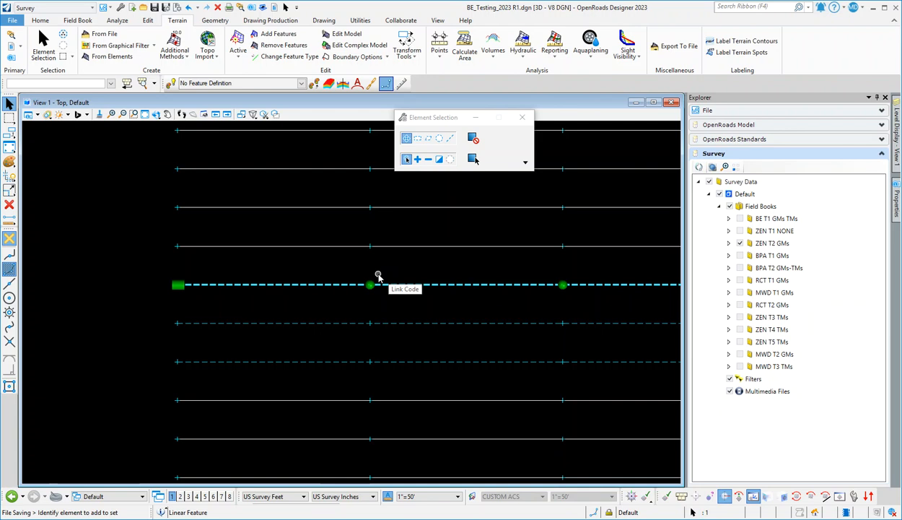
{"action": "left_click", "coordinate": [379, 277]}
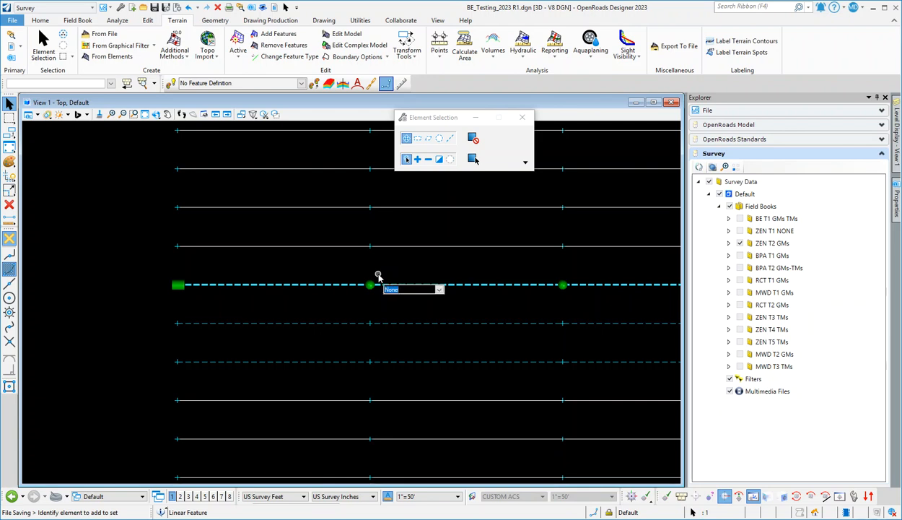
{"action": "left_click", "coordinate": [439, 290]}
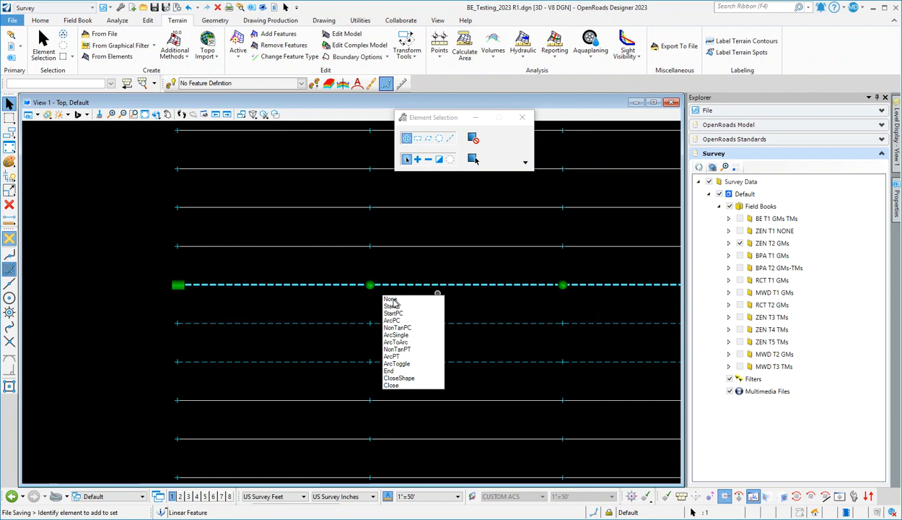
{"action": "left_click", "coordinate": [417, 305]}
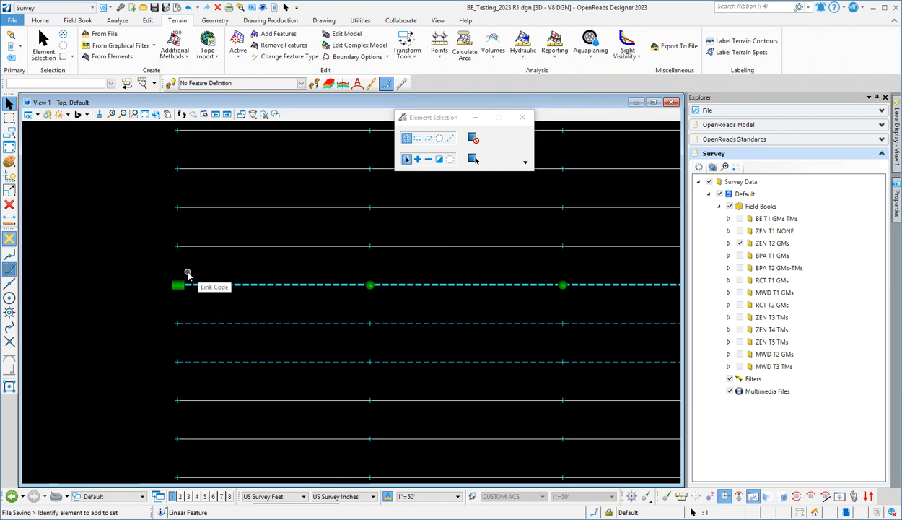
Try the None link code on the dashed feature's starting point, and undo the survey change
{"action": "mouse_move", "coordinate": [187, 274]}
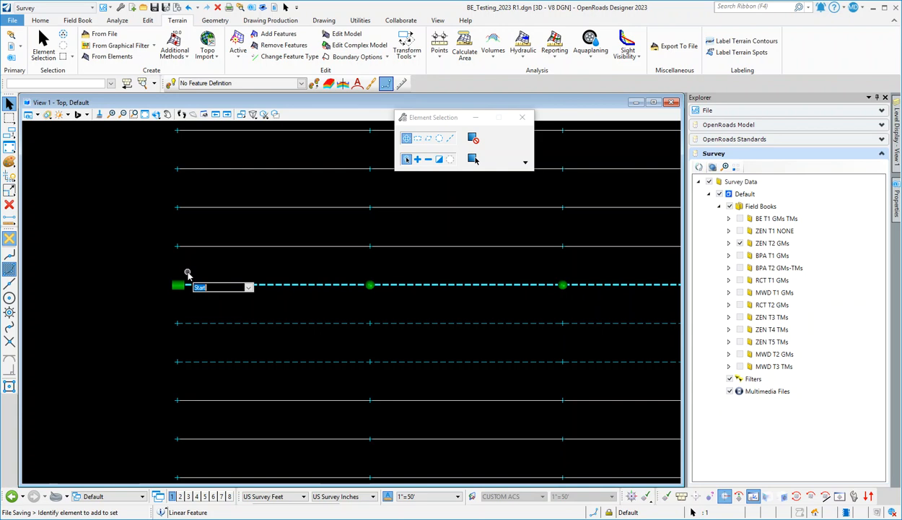
{"action": "left_click", "coordinate": [249, 288]}
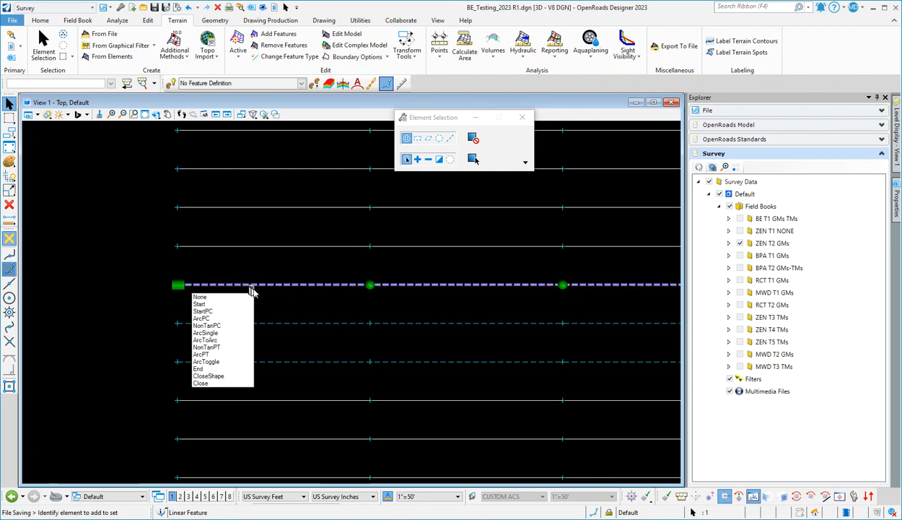
{"action": "left_click", "coordinate": [205, 298]}
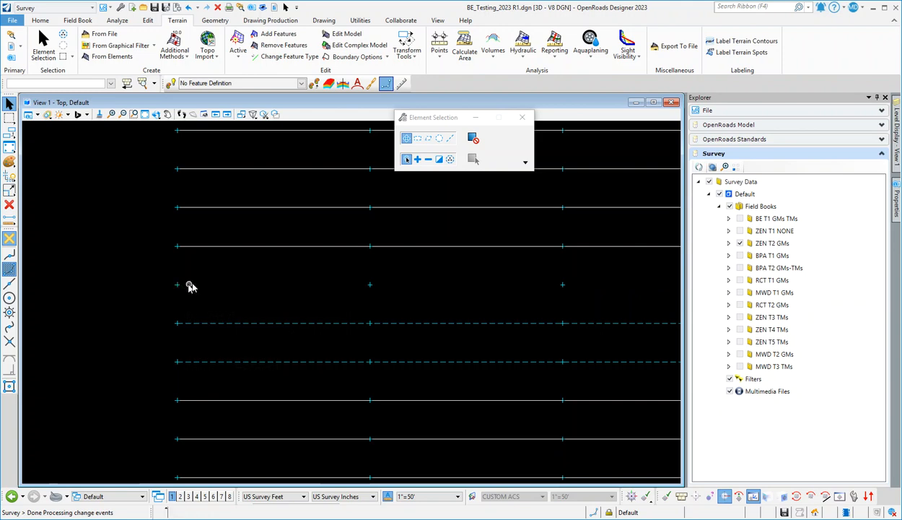
{"action": "left_click", "coordinate": [189, 7]}
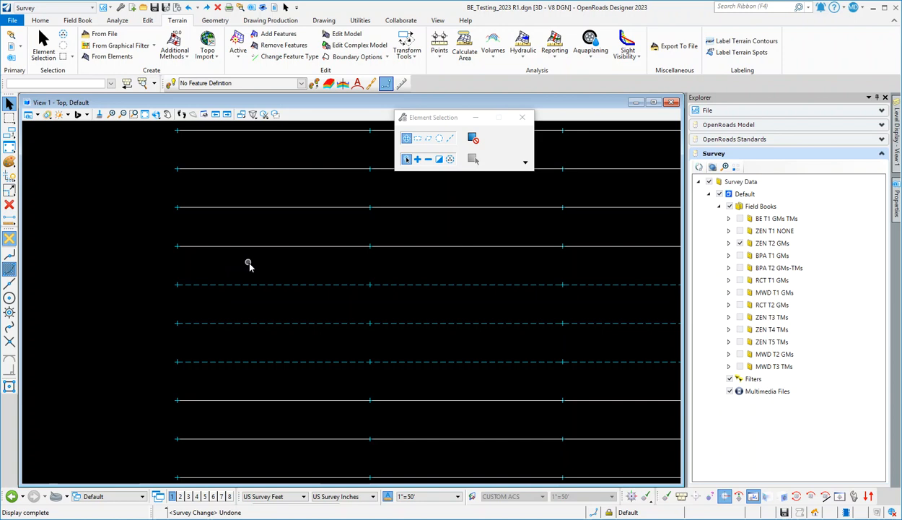
Reselect the upper dashed feature to check its point handles, clear the selection, and view the wider field book layout
{"action": "mouse_move", "coordinate": [257, 283]}
{"action": "left_click", "coordinate": [341, 284]}
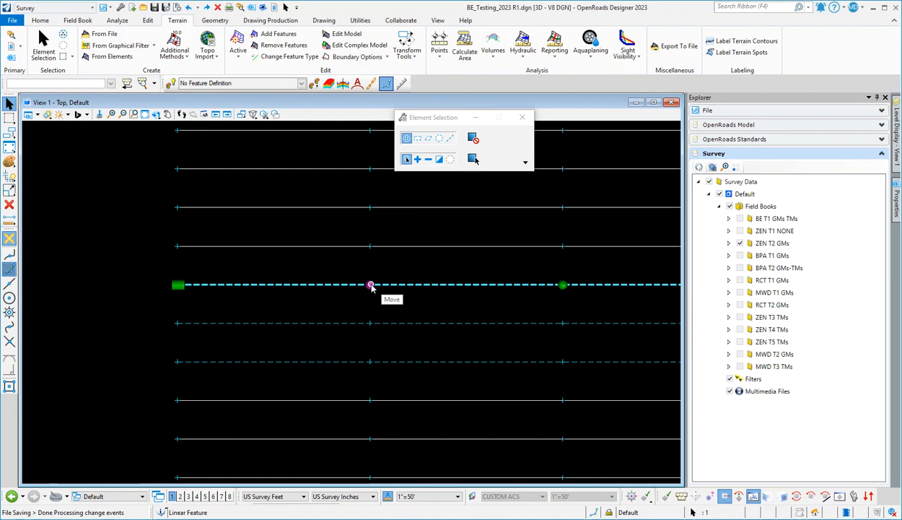
{"action": "left_click", "coordinate": [343, 266]}
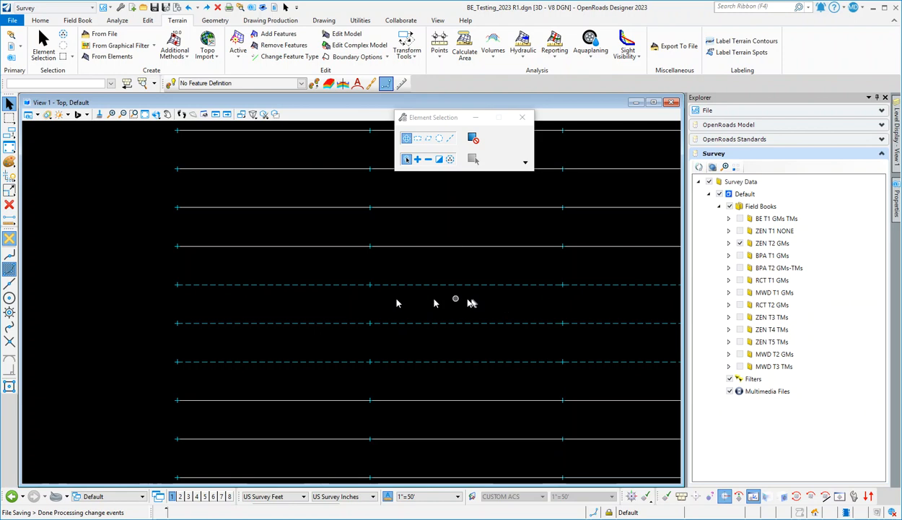
{"action": "scroll", "coordinate": [153, 289], "scroll_direction": "down", "scroll_amount": 3}
{"action": "scroll", "coordinate": [459, 293], "scroll_direction": "down", "scroll_amount": 4}
{"action": "scroll", "coordinate": [495, 338], "scroll_direction": "down", "scroll_amount": 1}
{"action": "scroll", "coordinate": [293, 308], "scroll_direction": "down", "scroll_amount": 1}
{"action": "scroll", "coordinate": [266, 306], "scroll_direction": "down", "scroll_amount": 1}
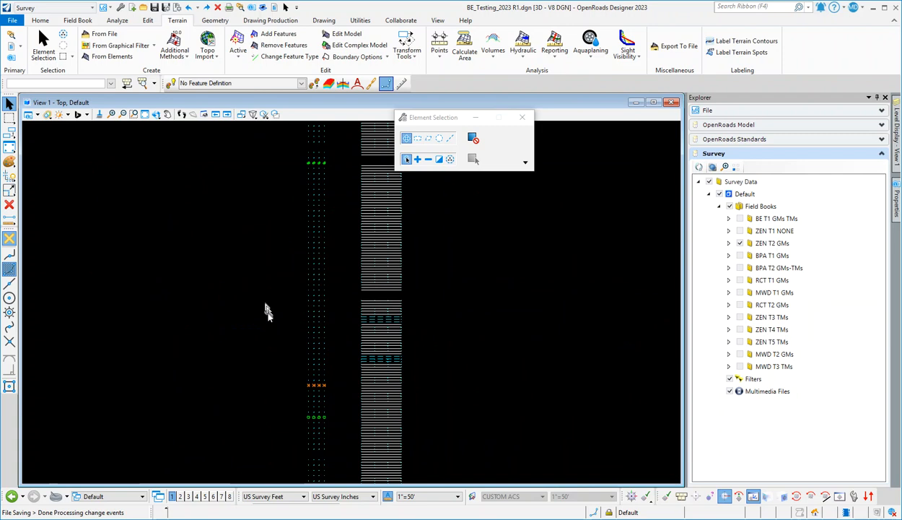